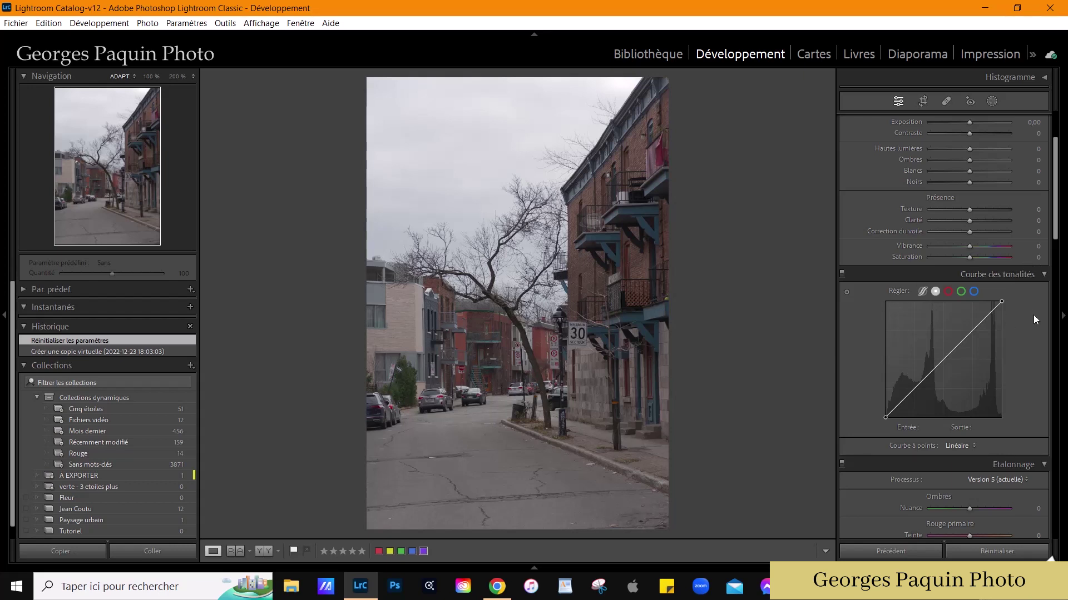
Scroll the Develop panel of the reset virtual copy down to the Tone Curve section
scroll(1033, 315, down, 3)
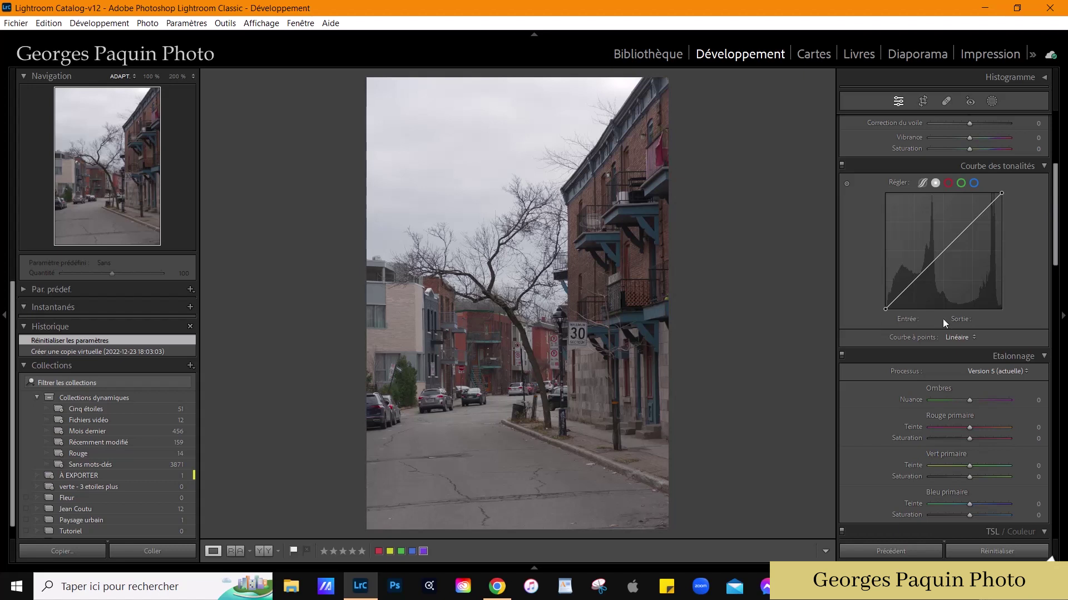
Lift the point curve's black point to 24 and lower the white point to 237
click(885, 310)
drag(886, 311, 884, 299)
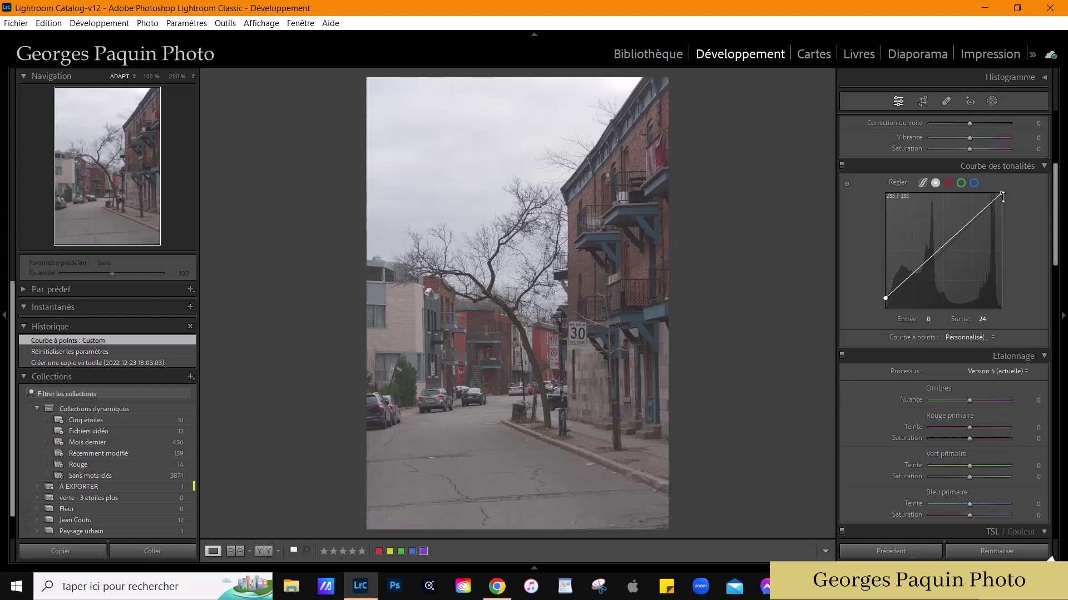
drag(1002, 196, 1002, 202)
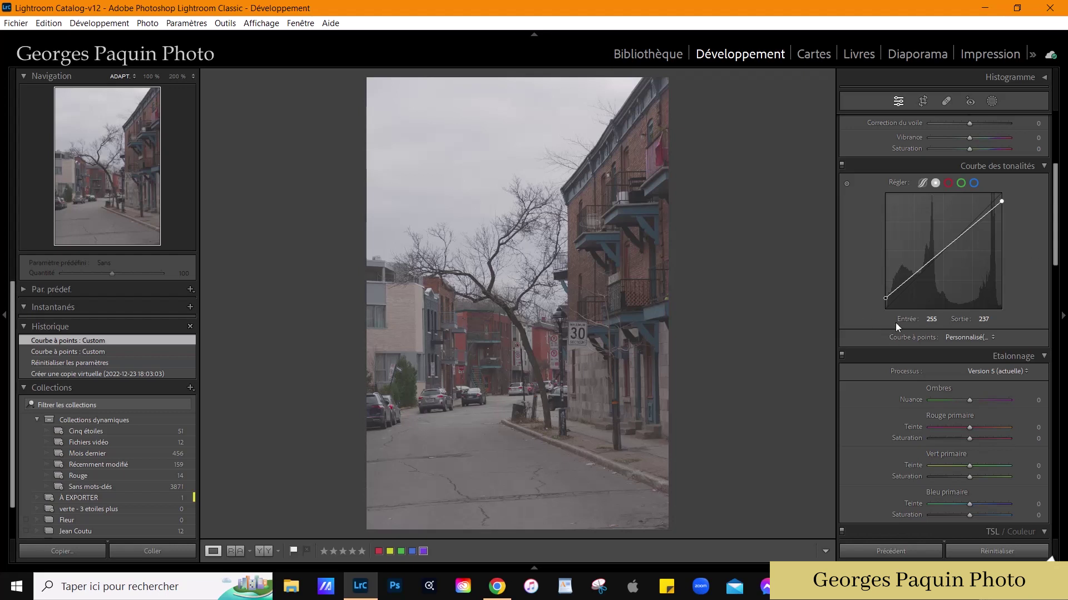
Add shadow, highlight and midtone points for a gentle S-curve, midtone at 141/126
mouse_move(902, 284)
mouse_down()
mouse_move(903, 296)
mouse_move(938, 271)
mouse_up()
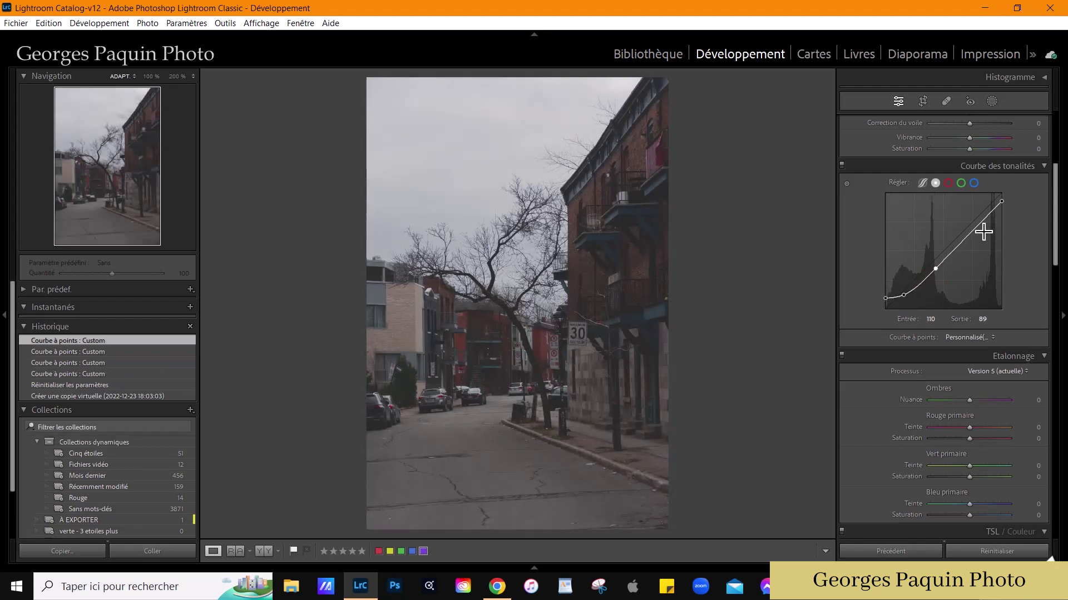
drag(981, 227, 979, 218)
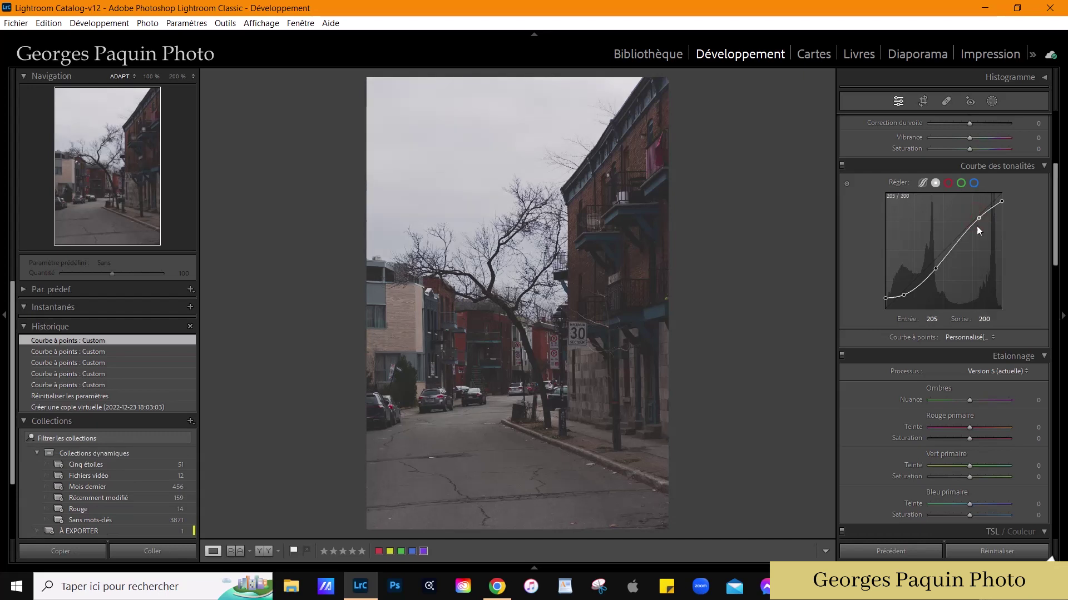
click(954, 249)
drag(955, 251, 927, 276)
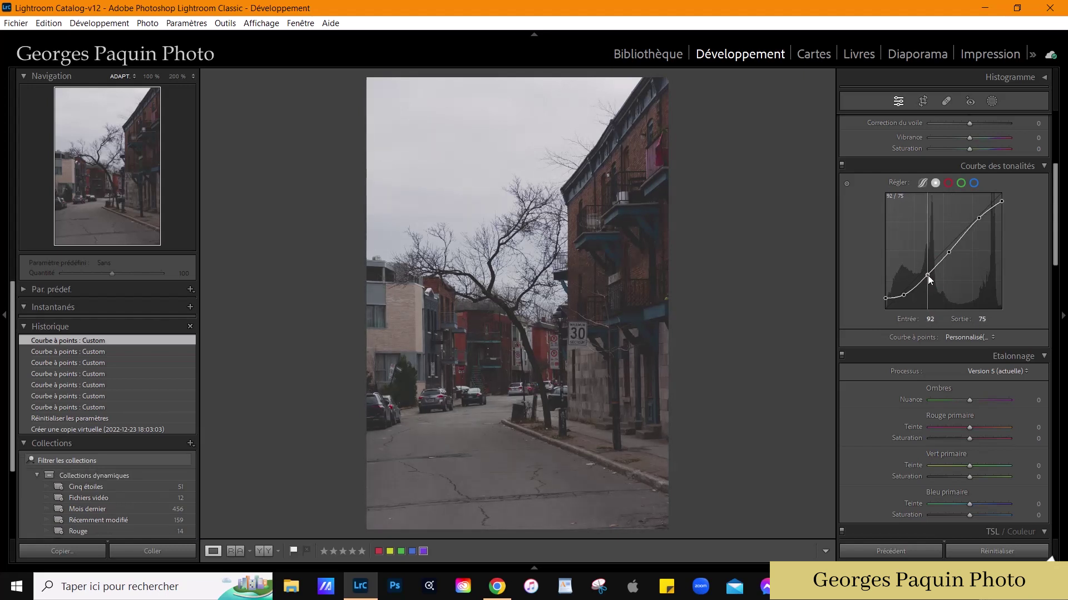
drag(928, 275, 950, 253)
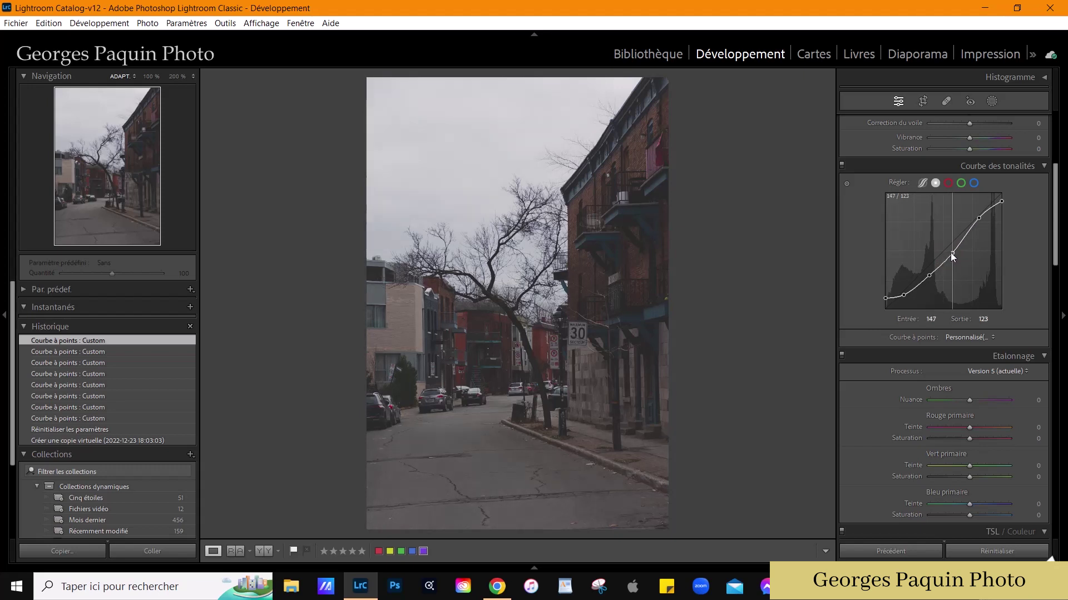
drag(950, 253, 951, 253)
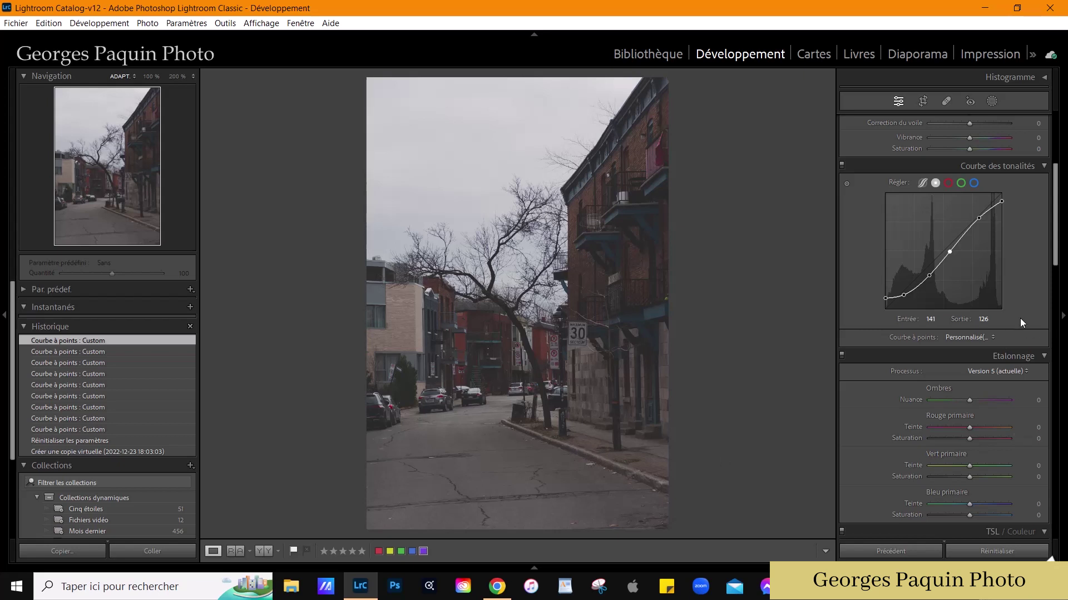
scroll(1019, 318, up, 5)
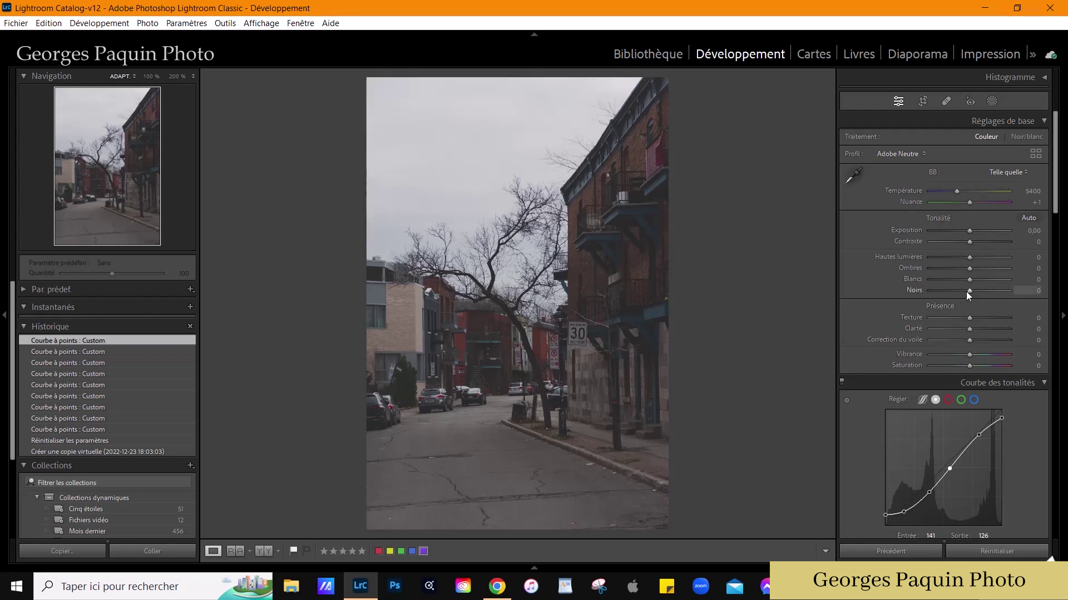
Drag the Basic sliders: Exposure +0,10, Contrast −15, Highlights −39, Shadows +41, Whites +20, Blacks −23
mouse_move(970, 292)
mouse_down()
mouse_move(959, 301)
mouse_move(986, 275)
mouse_up()
mouse_move(986, 275)
mouse_down()
mouse_move(977, 285)
mouse_move(956, 267)
mouse_up()
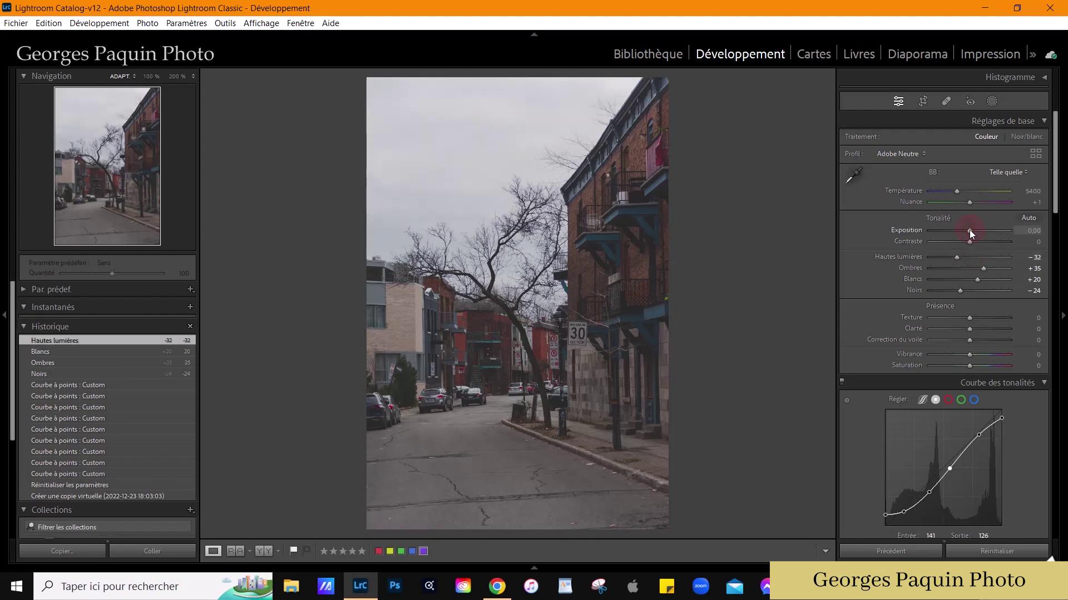
drag(970, 230, 968, 229)
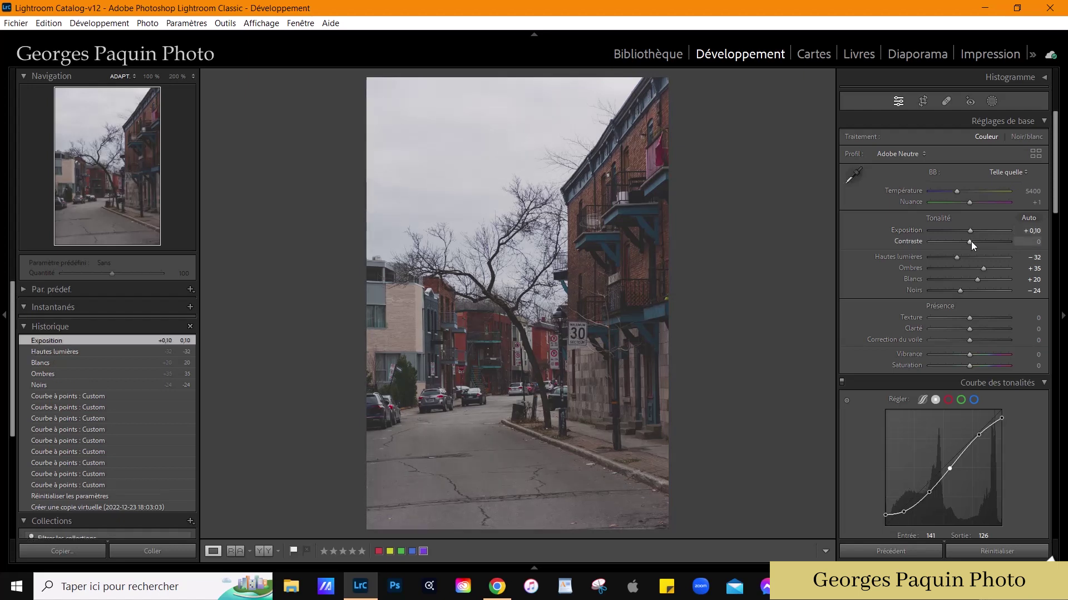
key(Down)
key(Down)
key(Down)
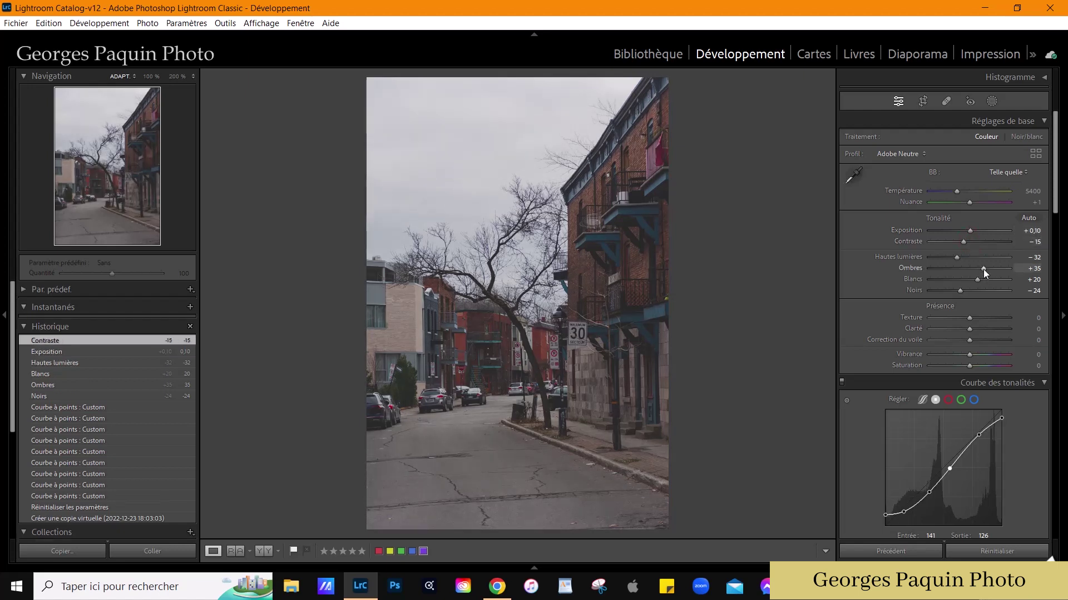
drag(983, 269, 985, 271)
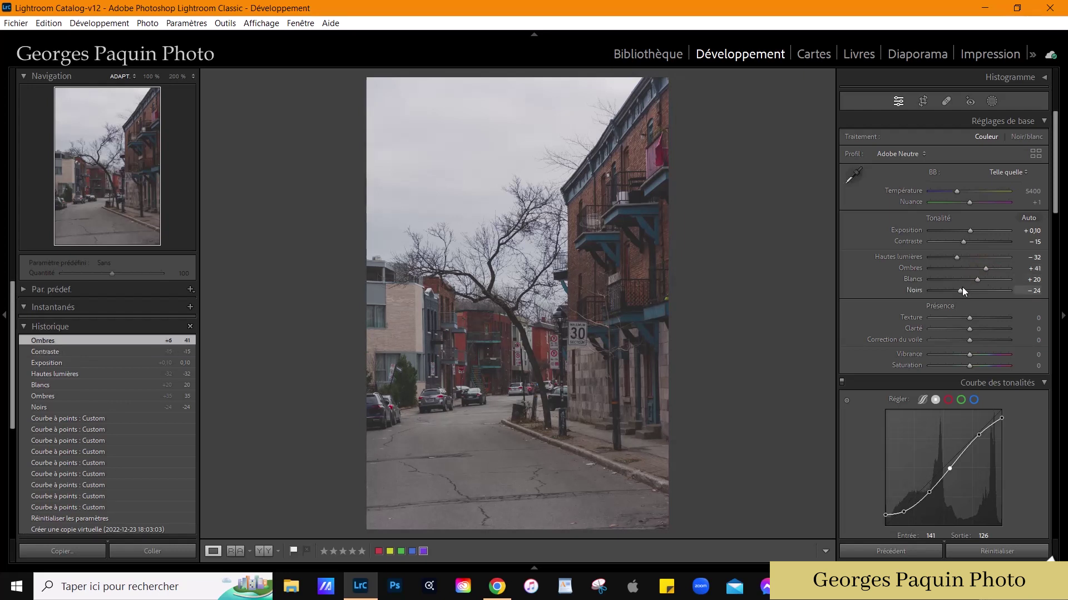
key(Up)
key(Up)
drag(962, 293, 959, 293)
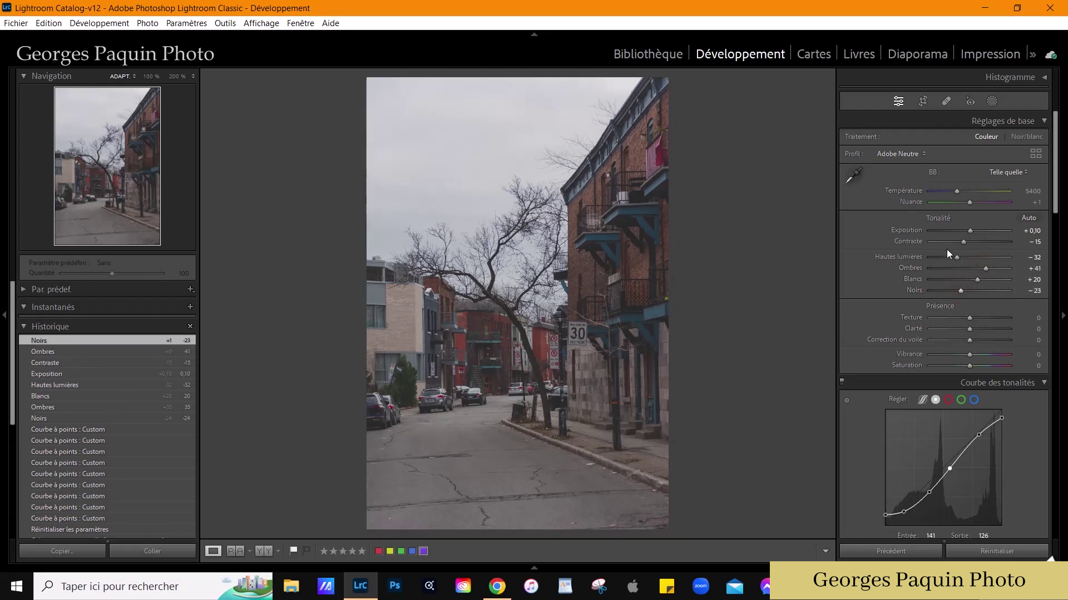
drag(957, 256, 953, 257)
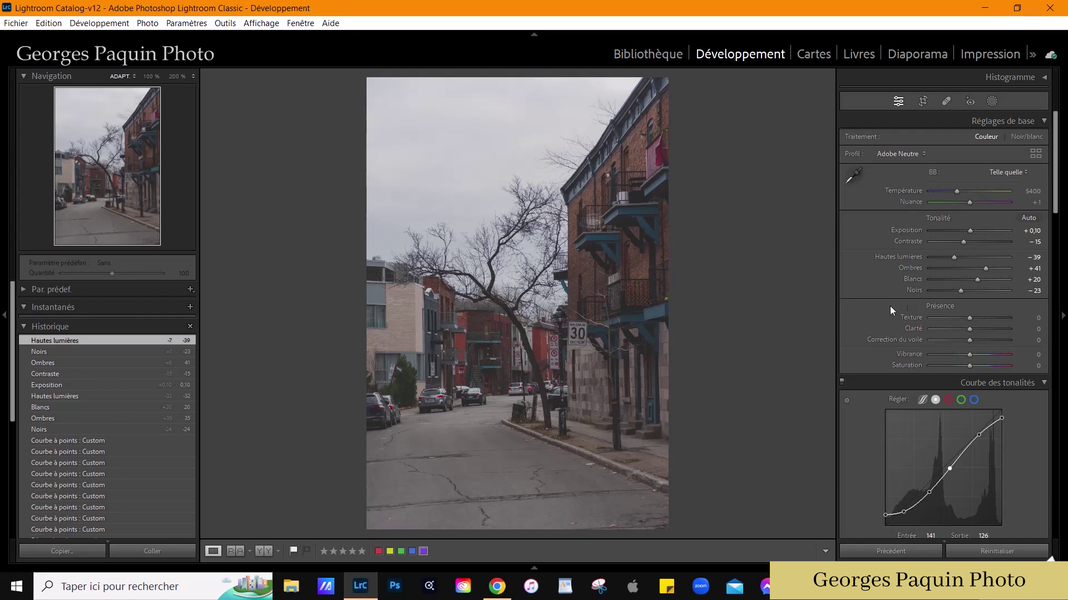
Drop Presence Vibrance to −30 and raise Saturation to +30
scroll(890, 306, down, 2)
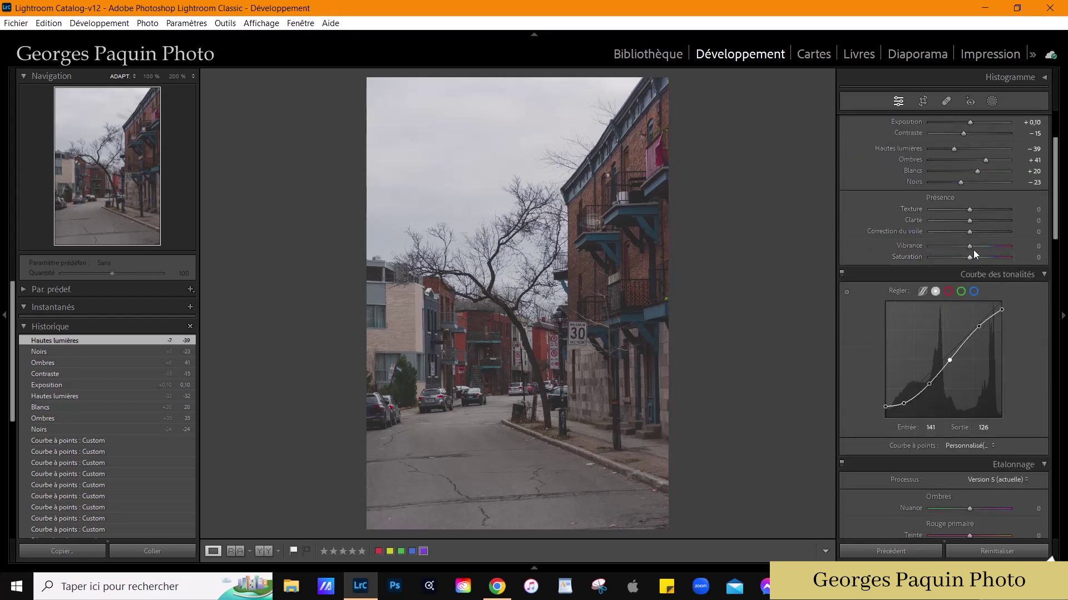
drag(971, 246, 958, 247)
scroll(971, 259, up, 4)
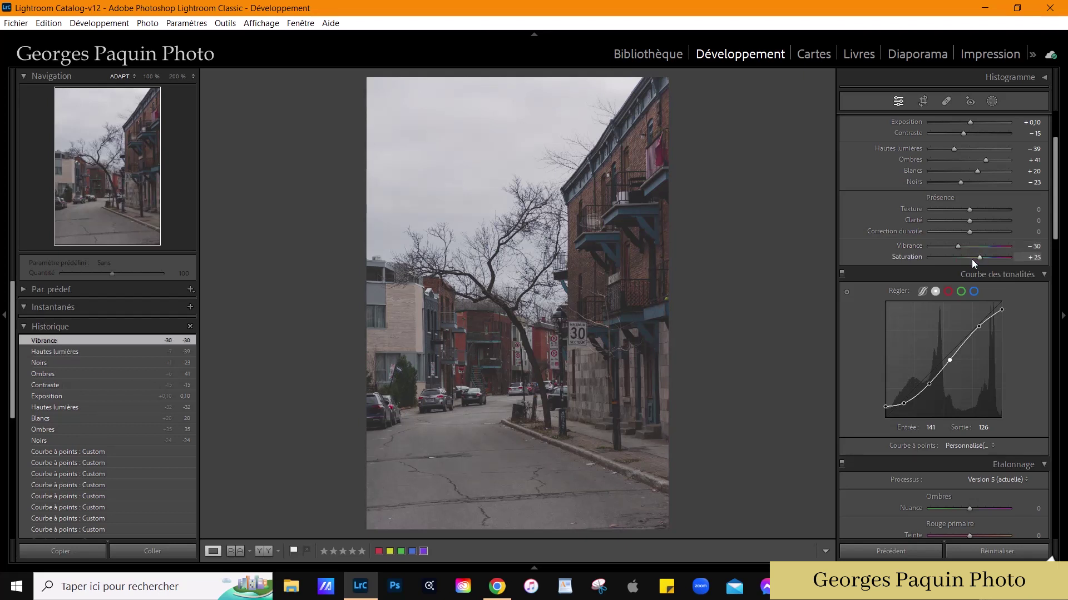
scroll(972, 259, up, 1)
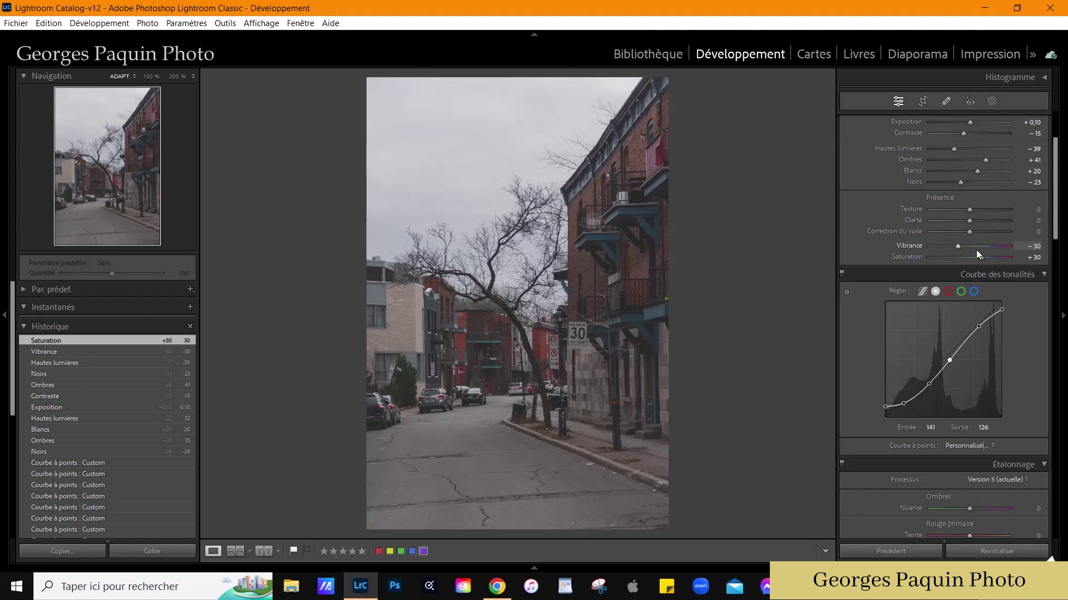
scroll(869, 290, down, 2)
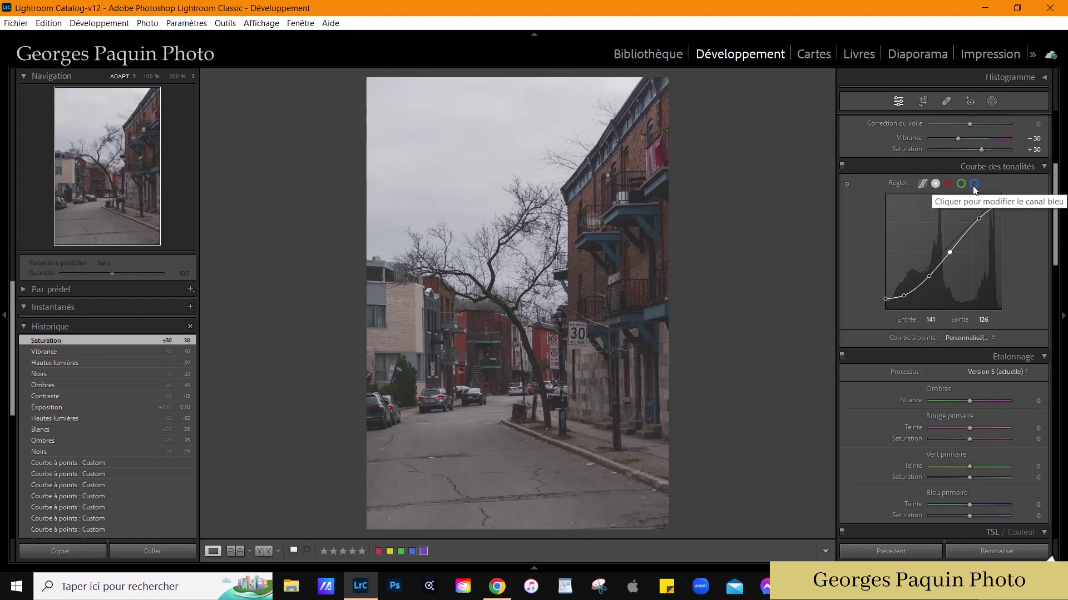
On the blue channel curve, lower the white point and lift the black point
click(974, 184)
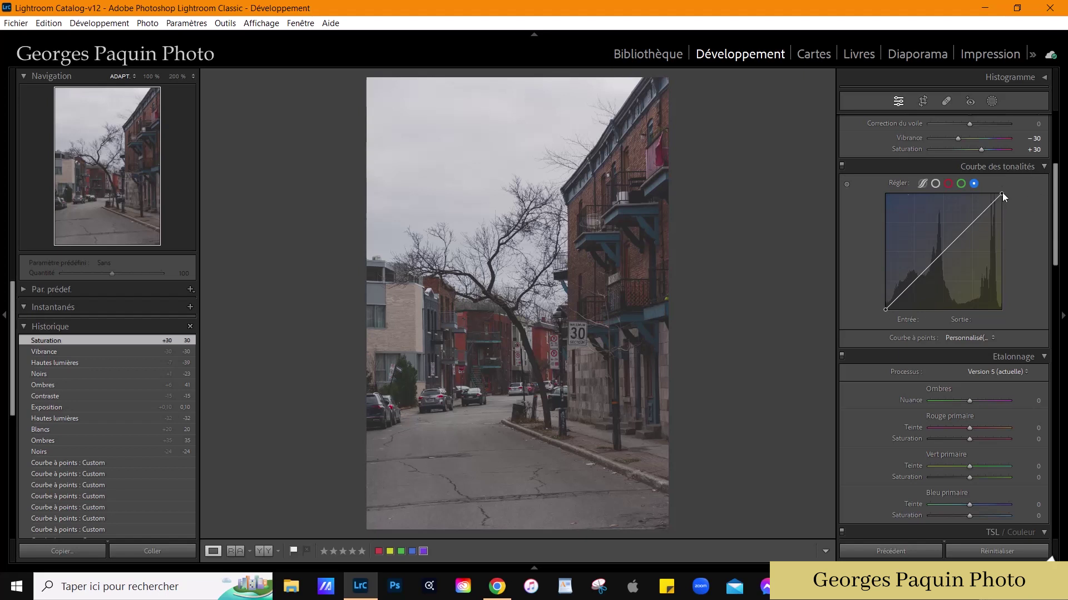
mouse_move(1001, 194)
drag(1002, 195, 1001, 201)
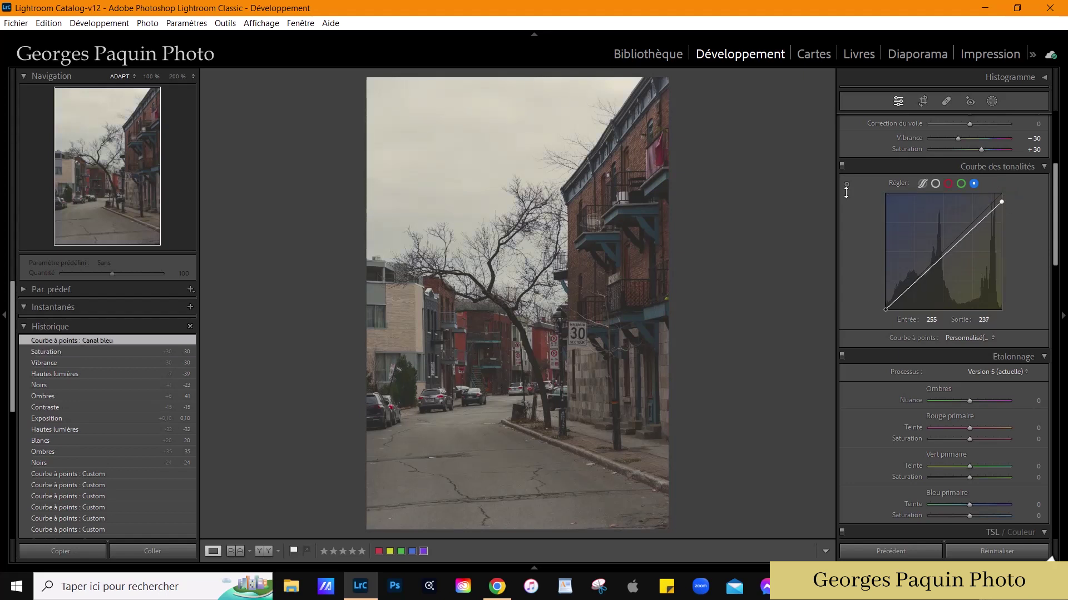
click(886, 309)
drag(885, 310, 883, 305)
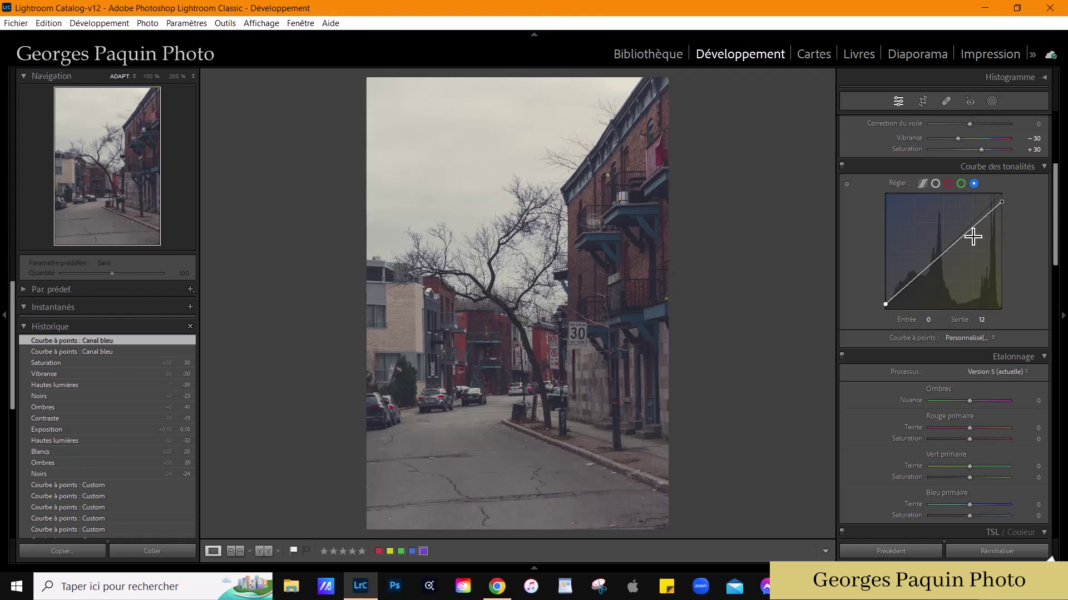
Add an upper-midtone blue point pulled down and a lower blue point set to 74/73
drag(972, 237, 972, 231)
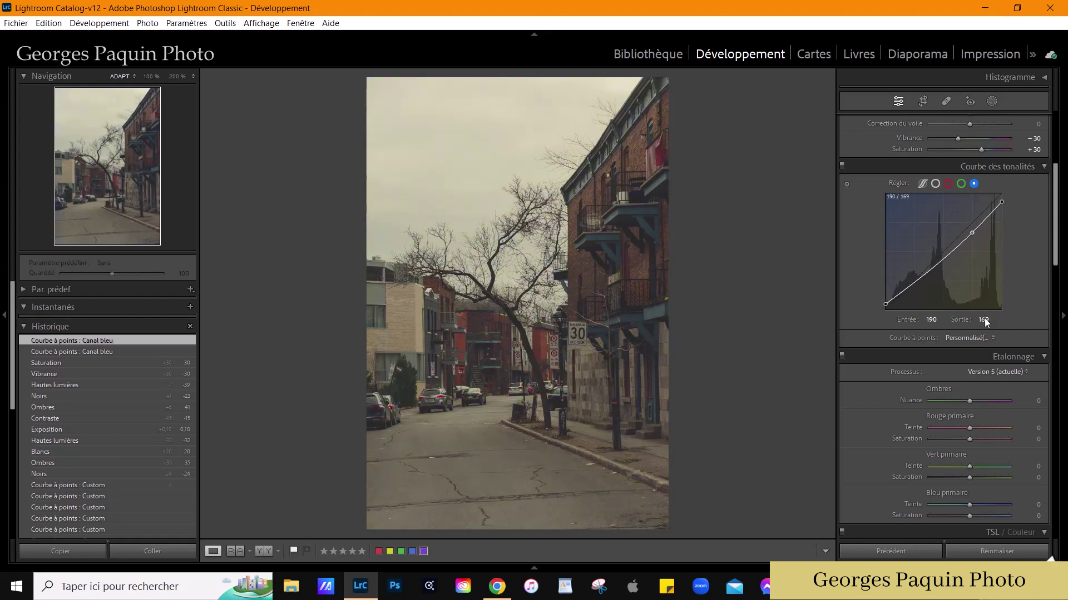
click(919, 276)
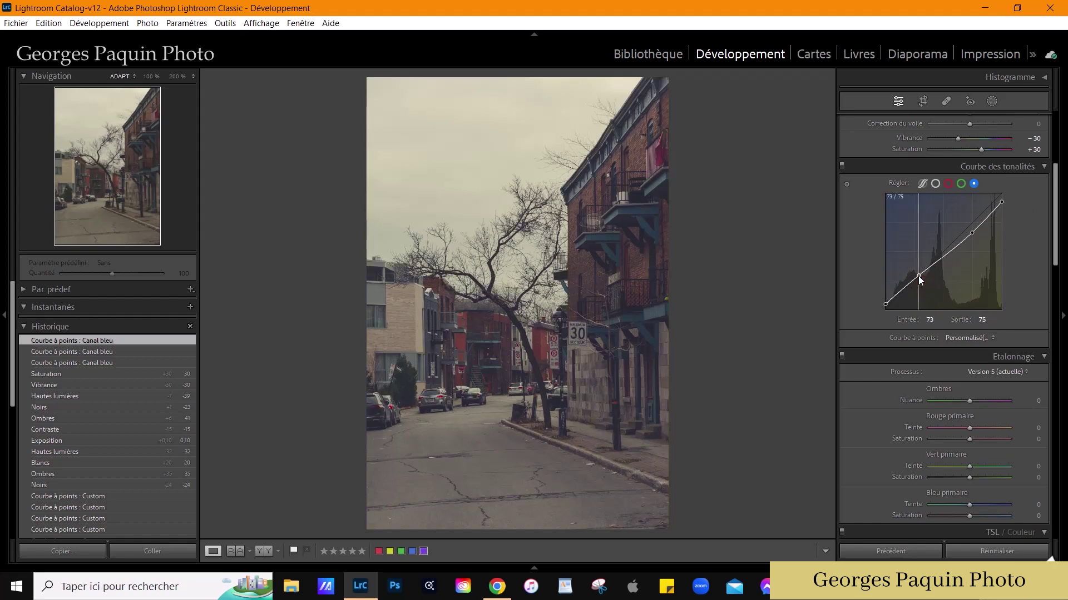
drag(919, 277, 919, 278)
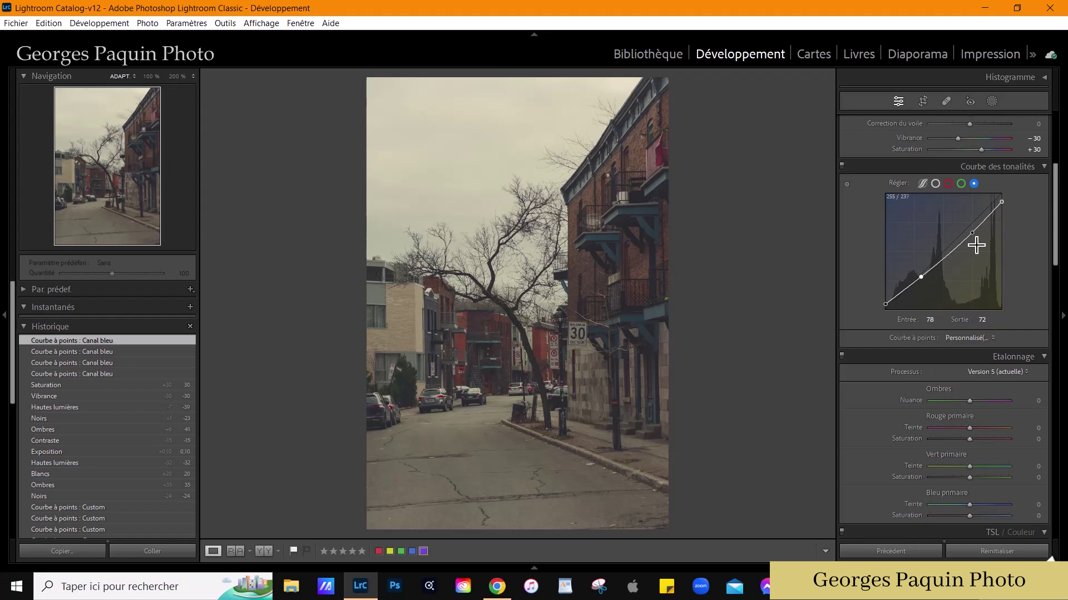
drag(972, 232, 977, 228)
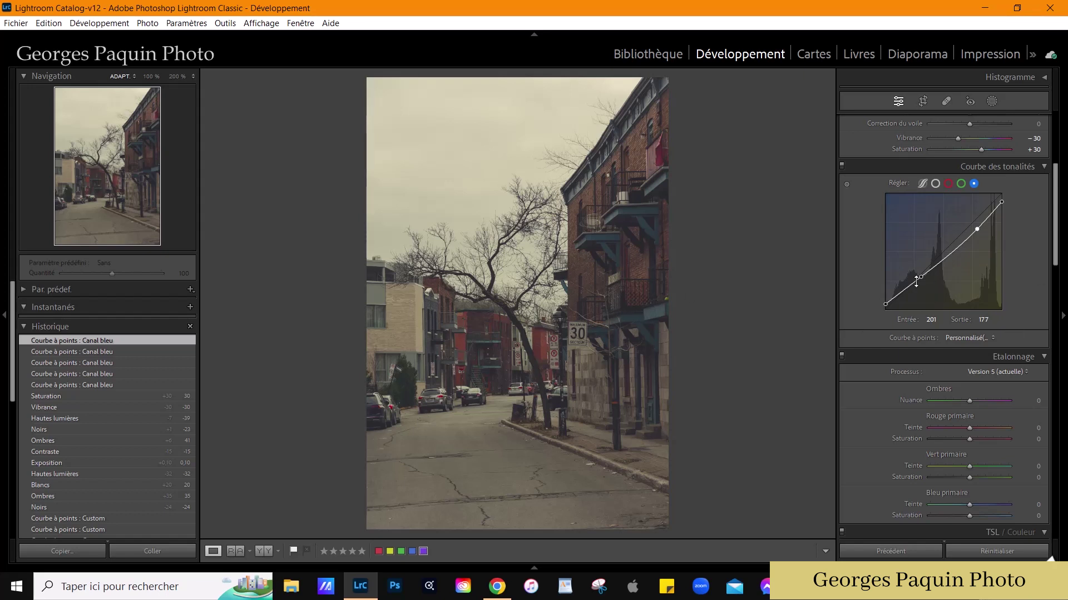
mouse_move(921, 276)
drag(921, 274, 919, 276)
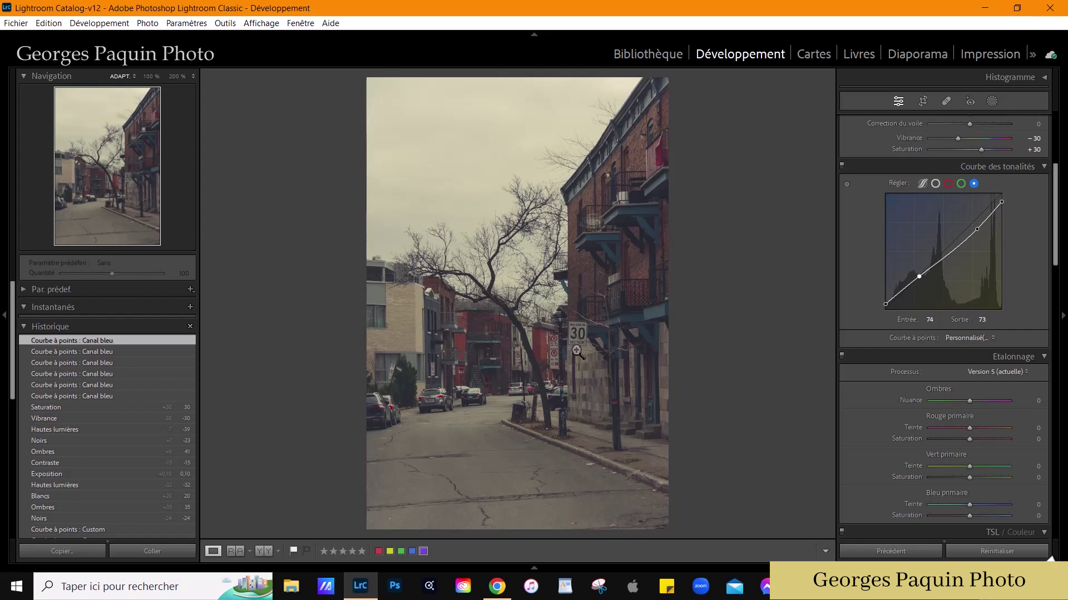
click(950, 185)
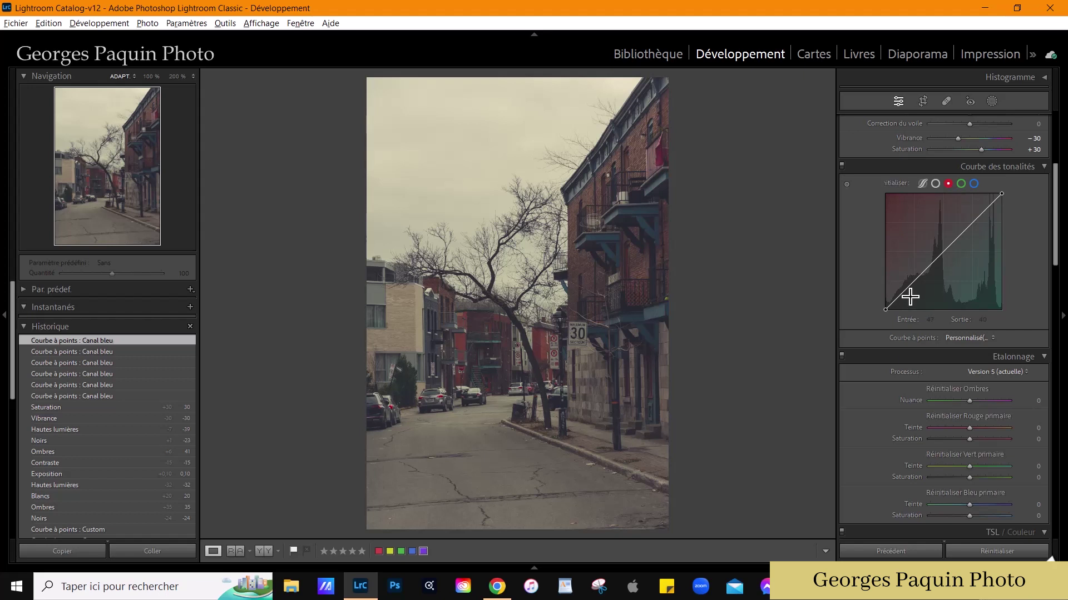
Add a red-curve shadow point at 46/48 and a midtone point pulled down to 152/151
click(906, 289)
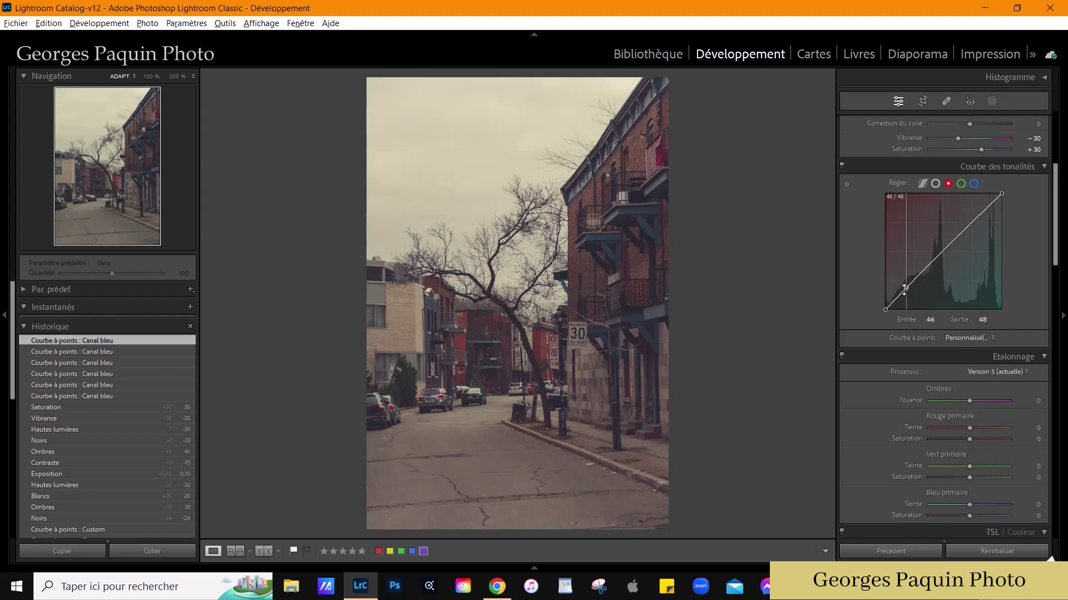
key(alt)
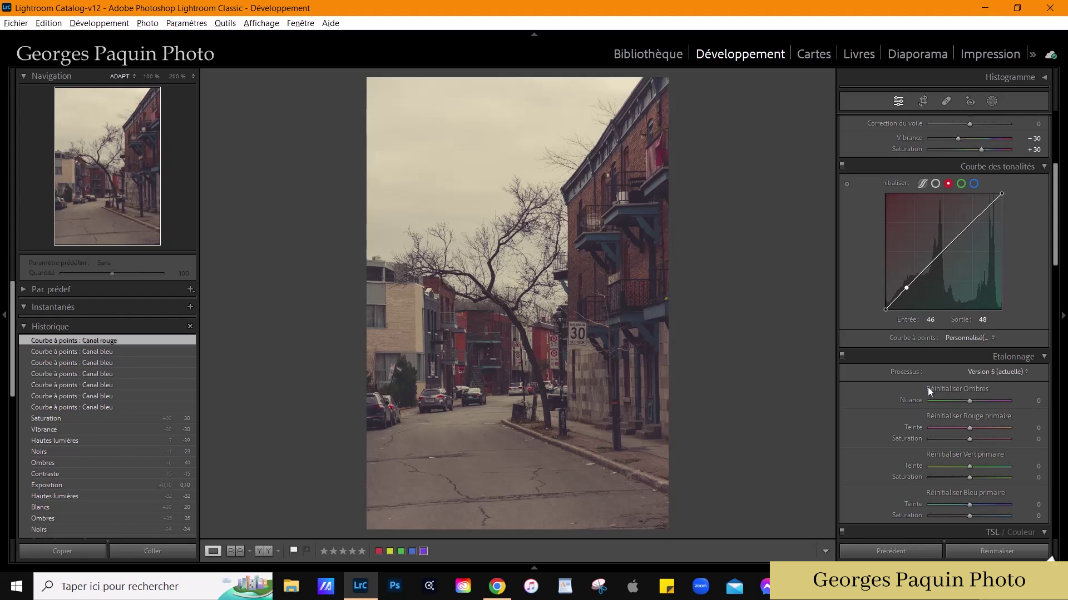
click(953, 241)
drag(953, 241, 960, 249)
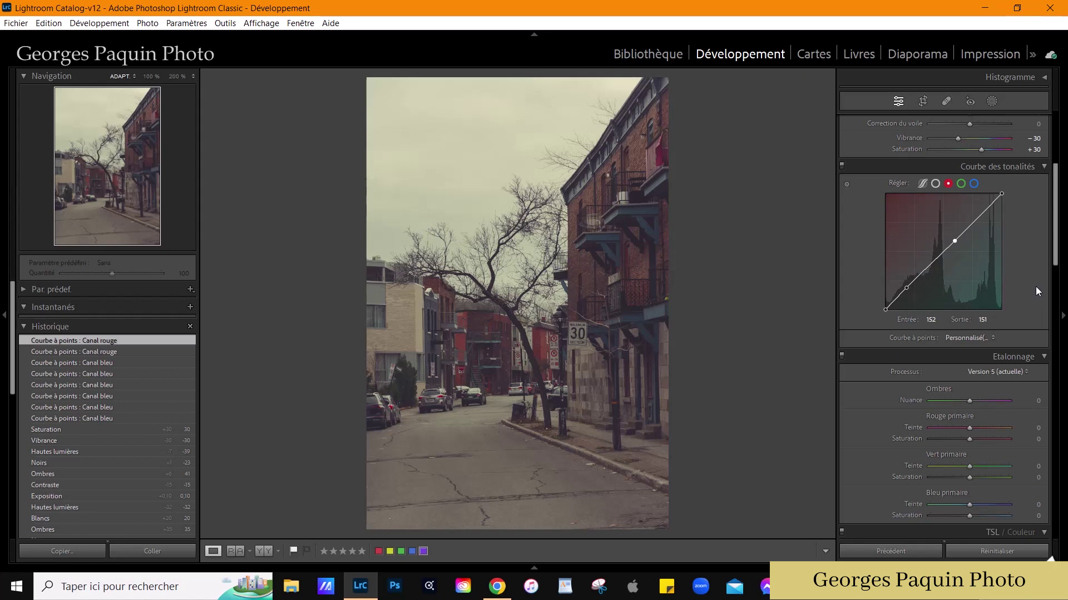
scroll(1031, 288, up, 3)
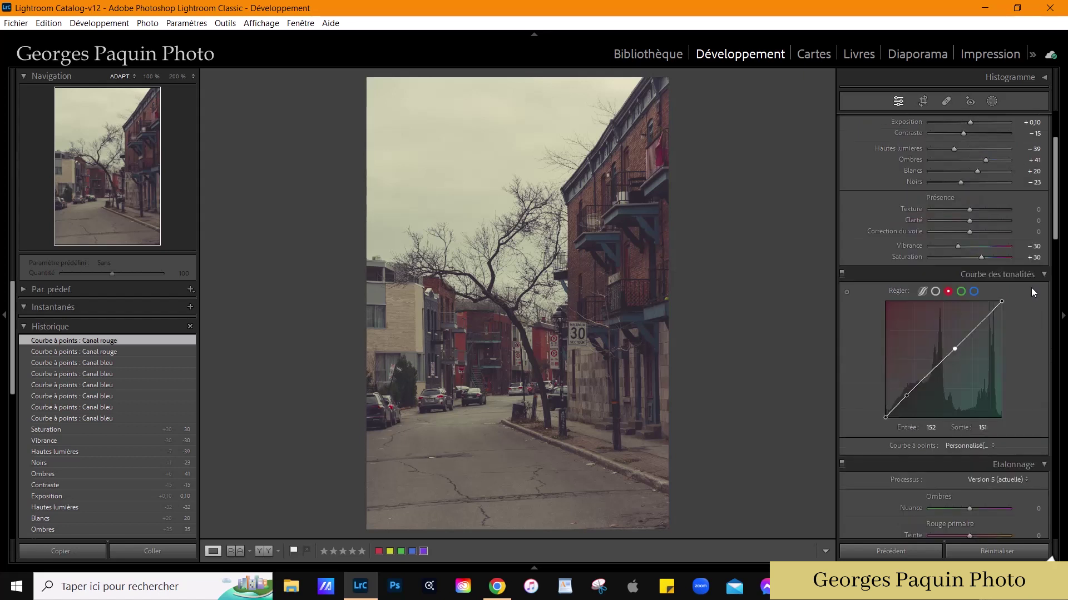
In the parametric curve, widen the outer splits, set Darks −11, Lights +14, middle split 50
click(922, 291)
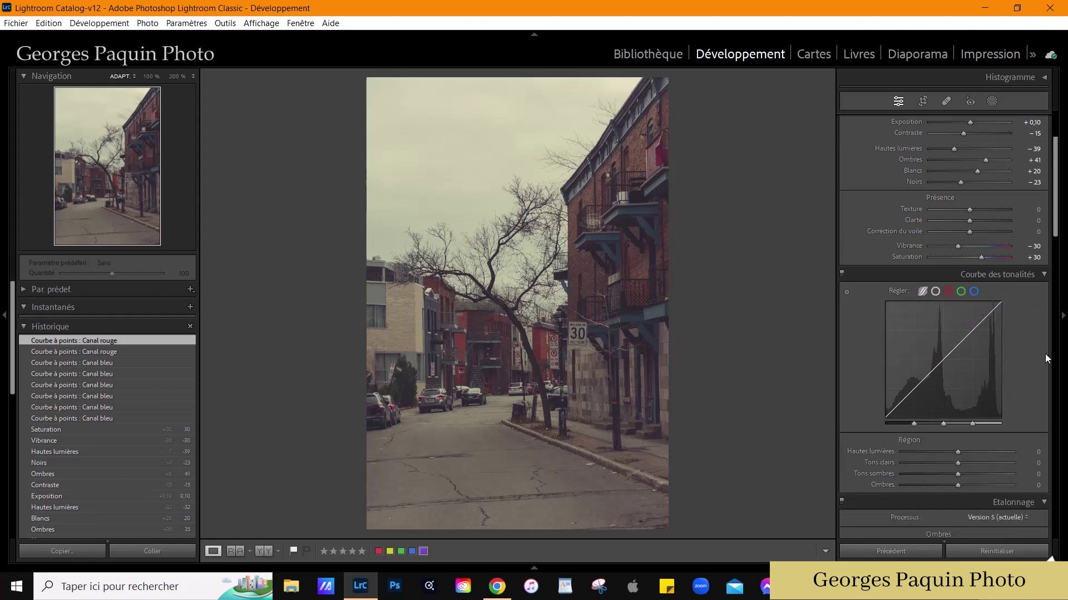
scroll(1036, 261, down, 3)
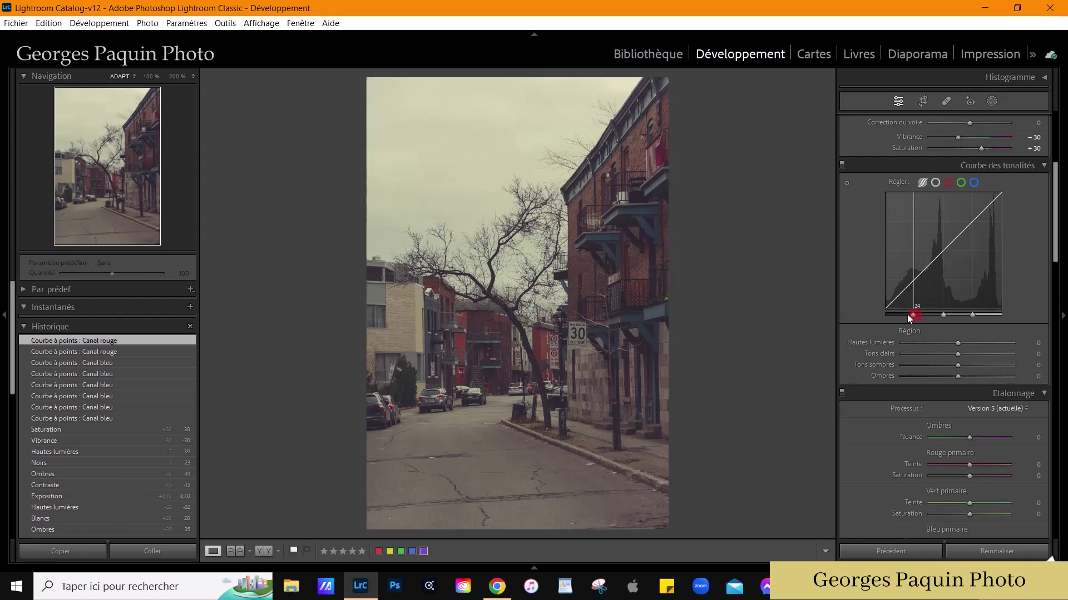
drag(914, 315, 896, 314)
drag(973, 314, 989, 315)
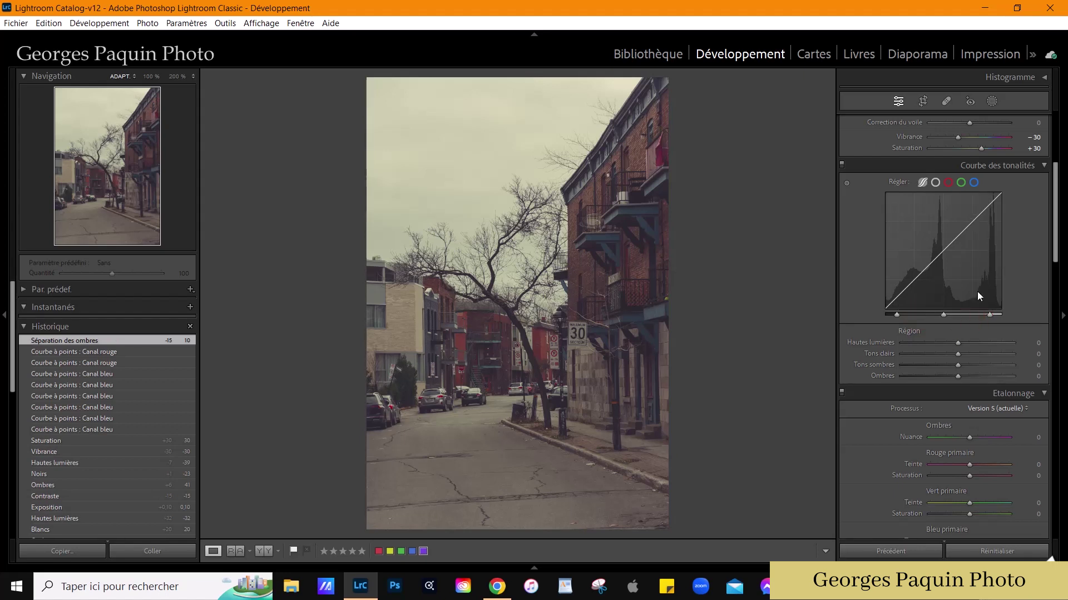
mouse_move(910, 281)
mouse_down()
mouse_move(934, 315)
mouse_move(924, 315)
mouse_move(937, 254)
mouse_up()
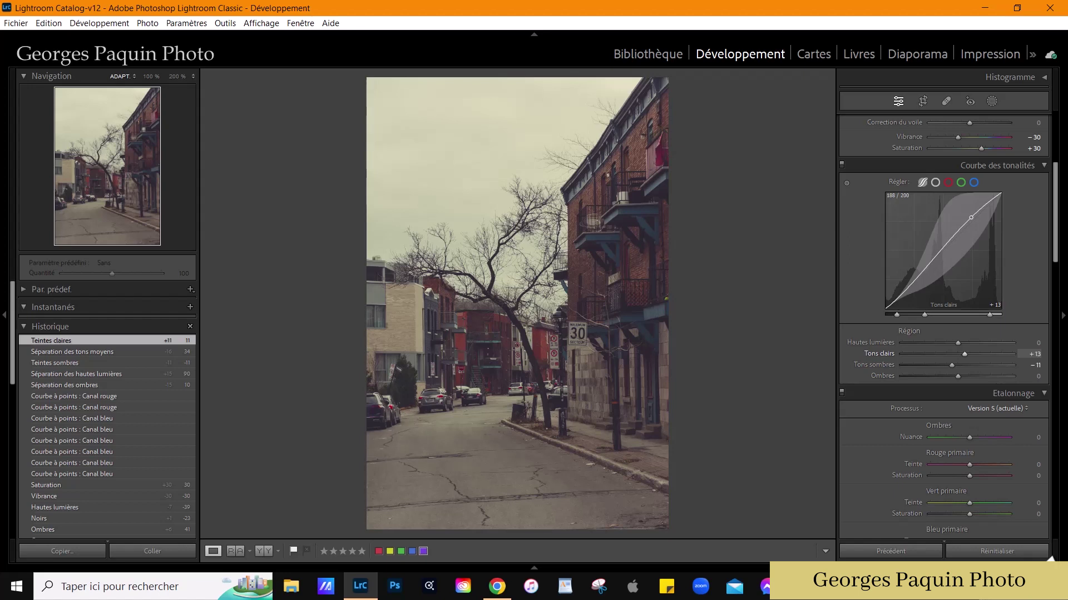
drag(971, 216, 970, 217)
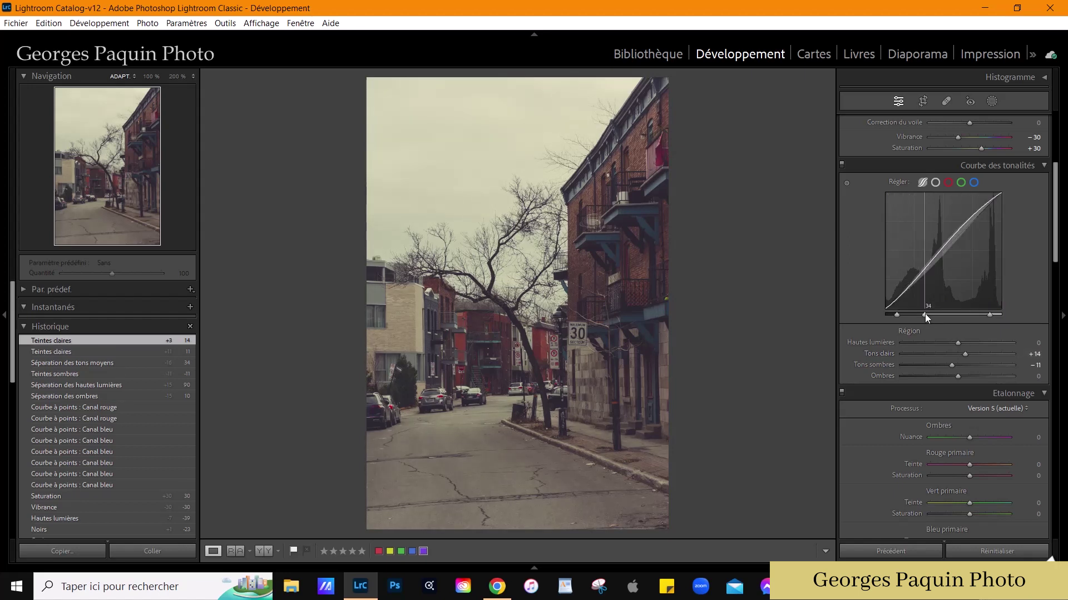
mouse_move(924, 315)
mouse_down()
mouse_move(944, 340)
mouse_move(940, 359)
mouse_up()
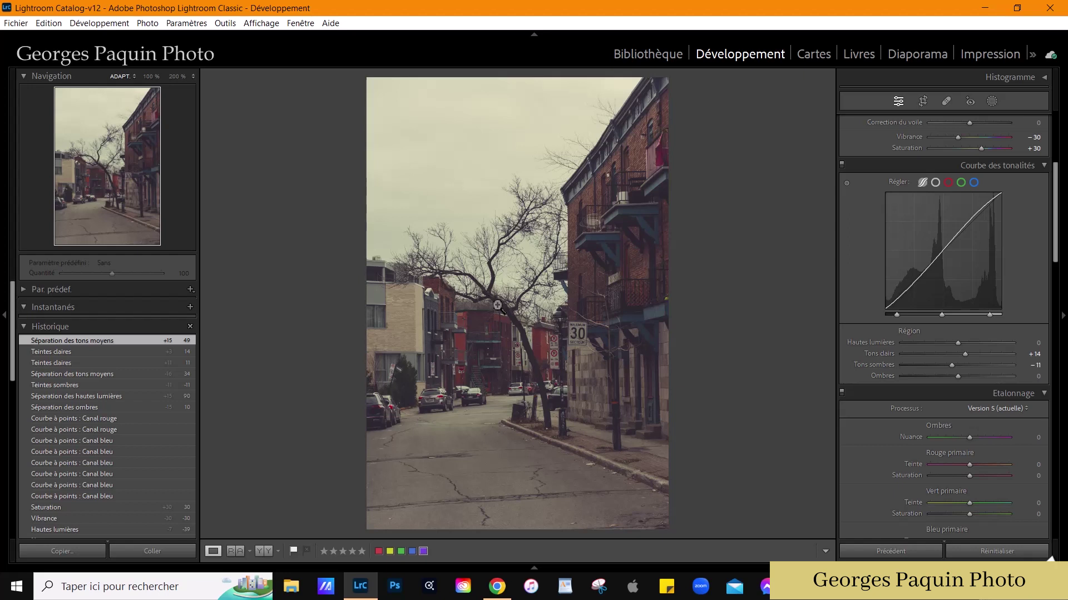
Draw a radial gradient over the central tree and street, reposition it and feather it to 45
click(990, 101)
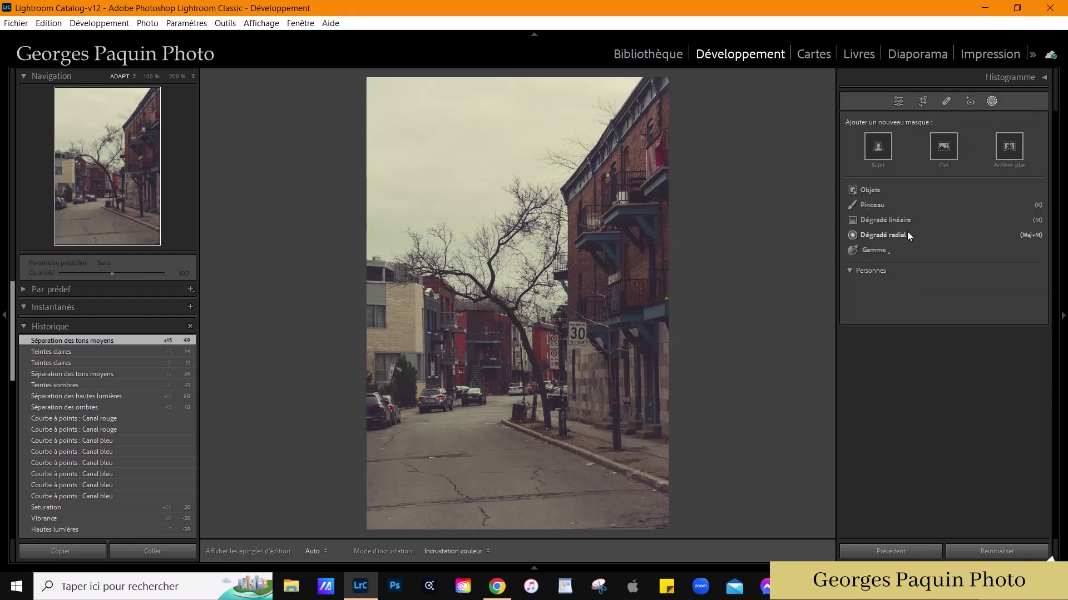
click(897, 236)
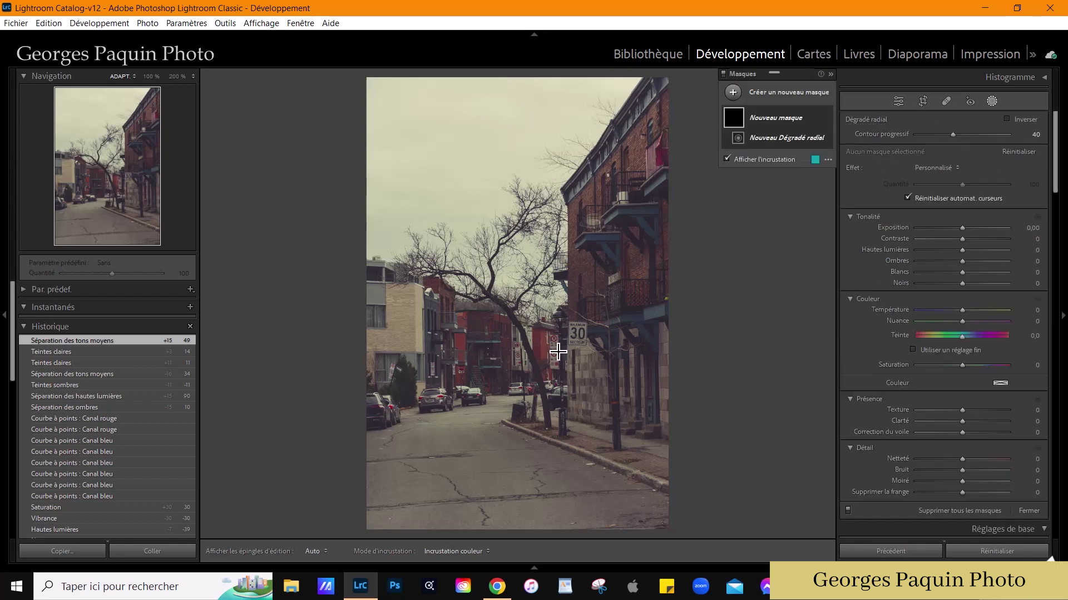
mouse_move(474, 294)
mouse_down()
mouse_move(554, 390)
mouse_move(567, 423)
mouse_up()
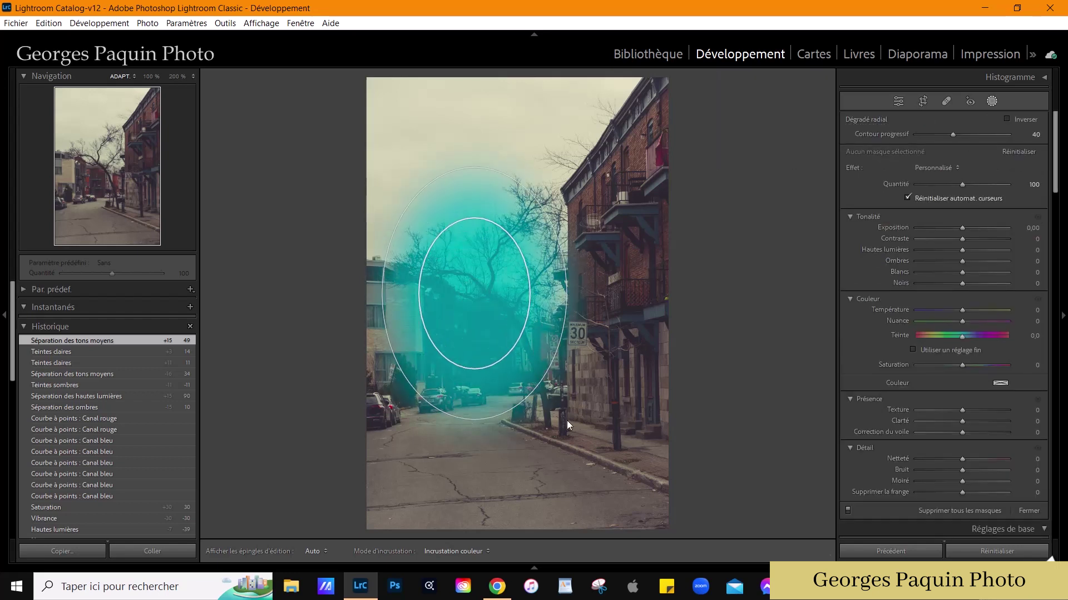
drag(479, 299, 509, 353)
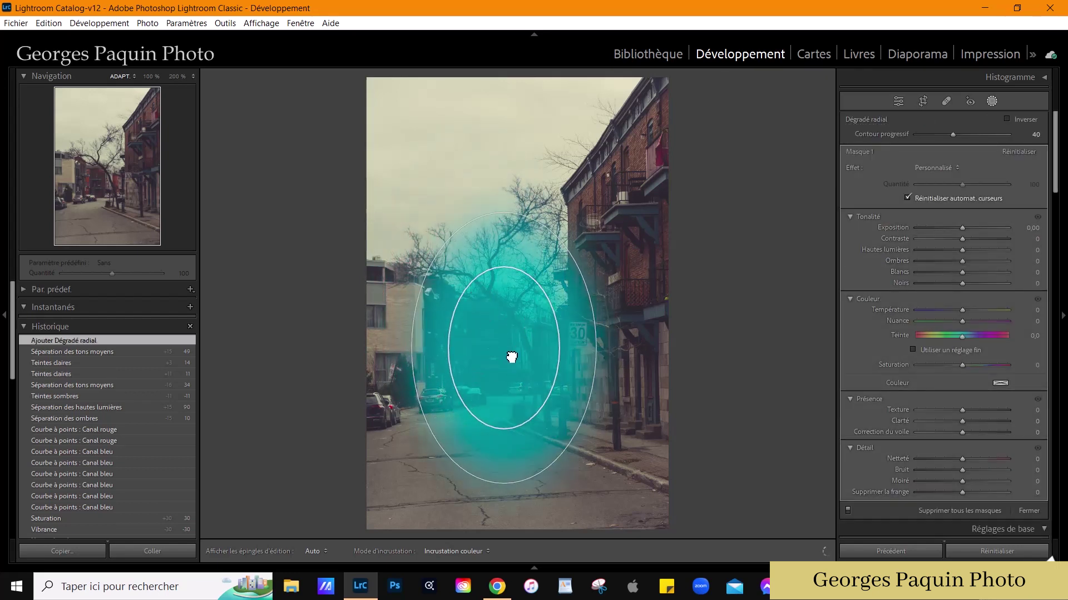
drag(508, 430, 512, 424)
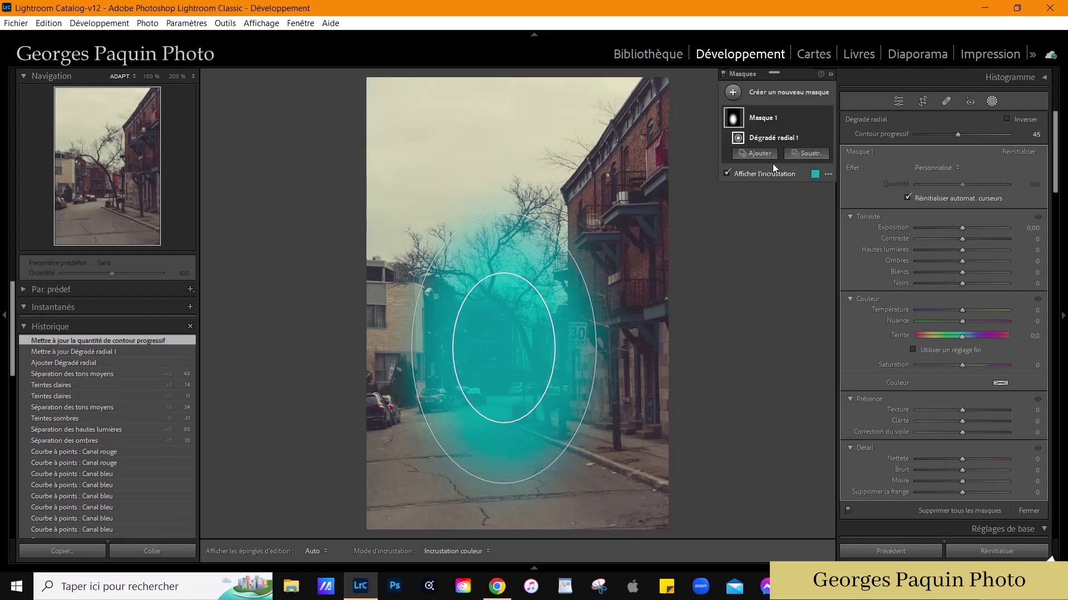
click(769, 176)
Give the radial mask Exposure 0,30, Shadows +22, Contrast −12 and Amount 113
drag(962, 228, 964, 228)
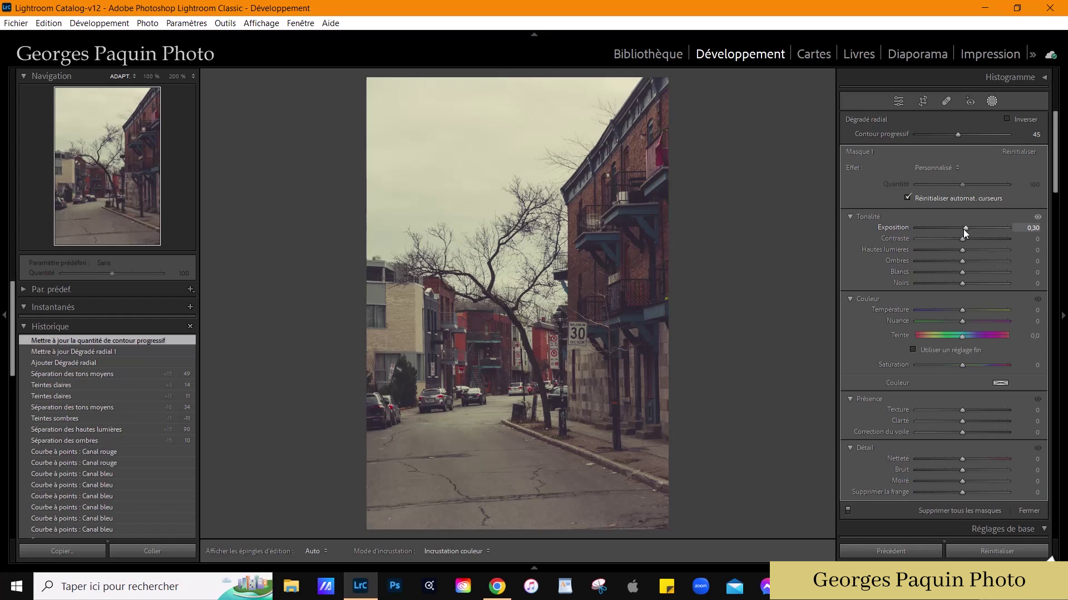
drag(963, 265, 975, 271)
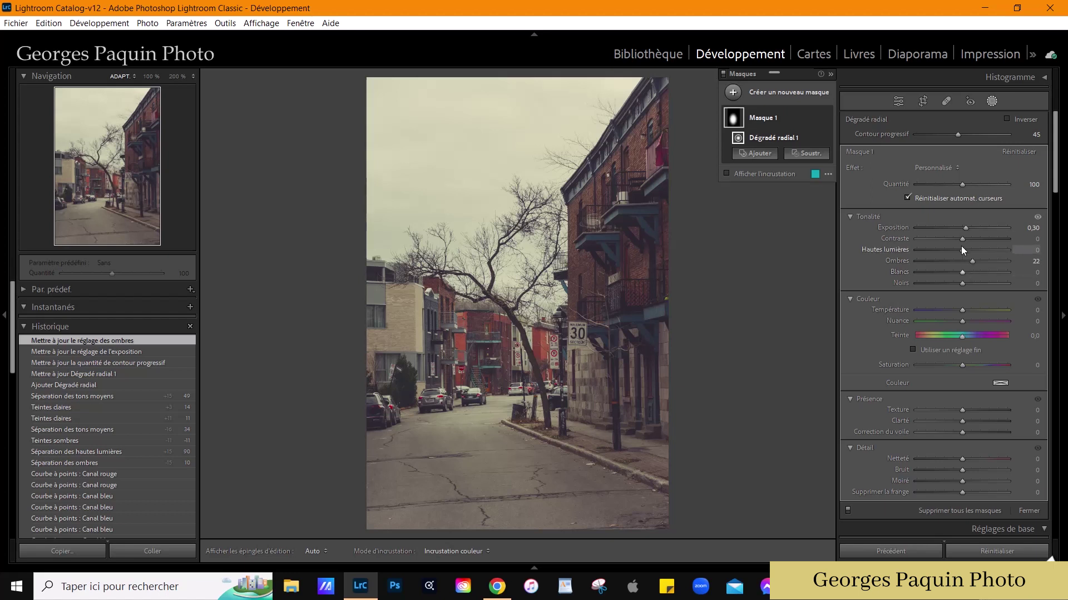
drag(962, 238, 958, 245)
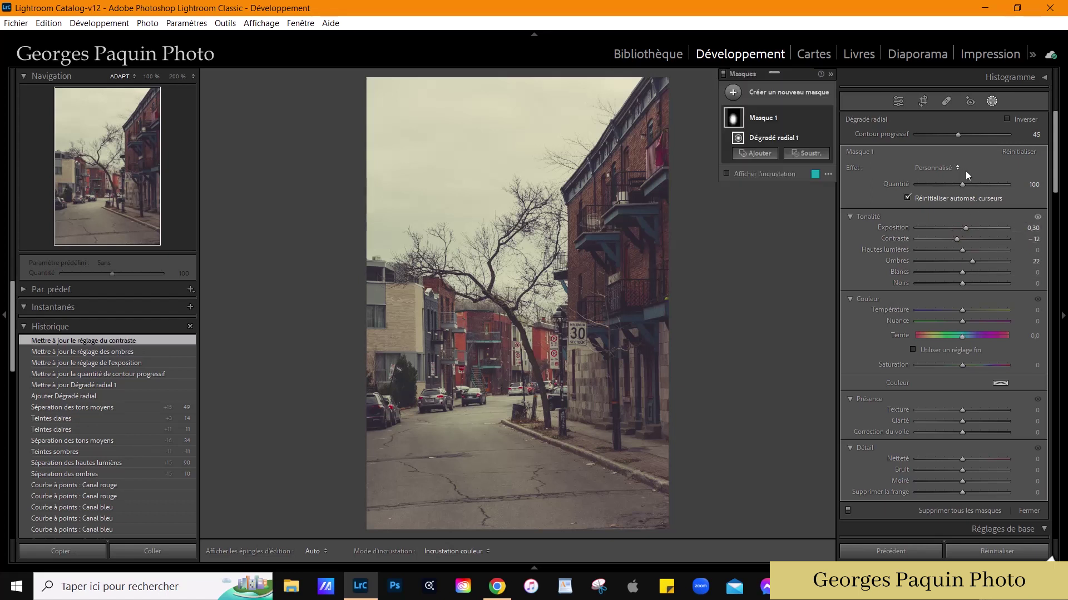
drag(962, 185, 968, 185)
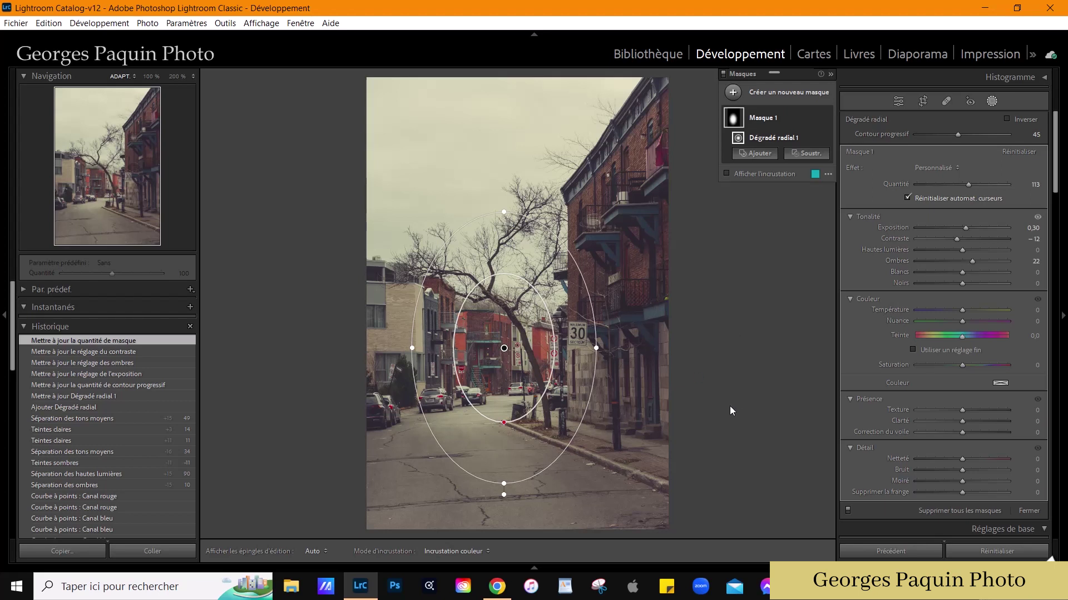
Zoom the photo through the Navigator menu to 50%, then to 33.3%
click(193, 78)
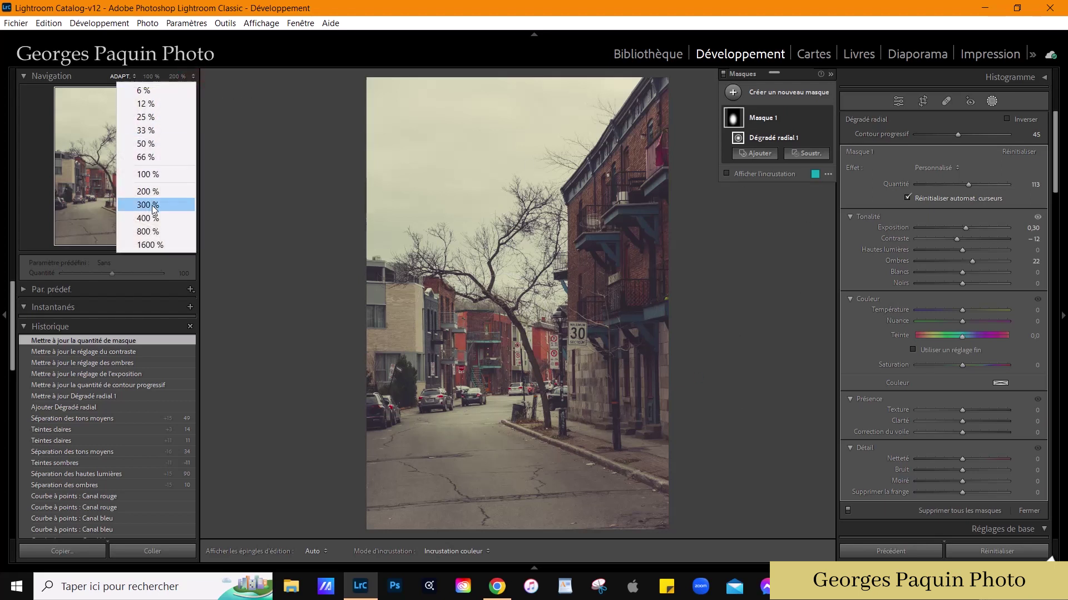
click(157, 146)
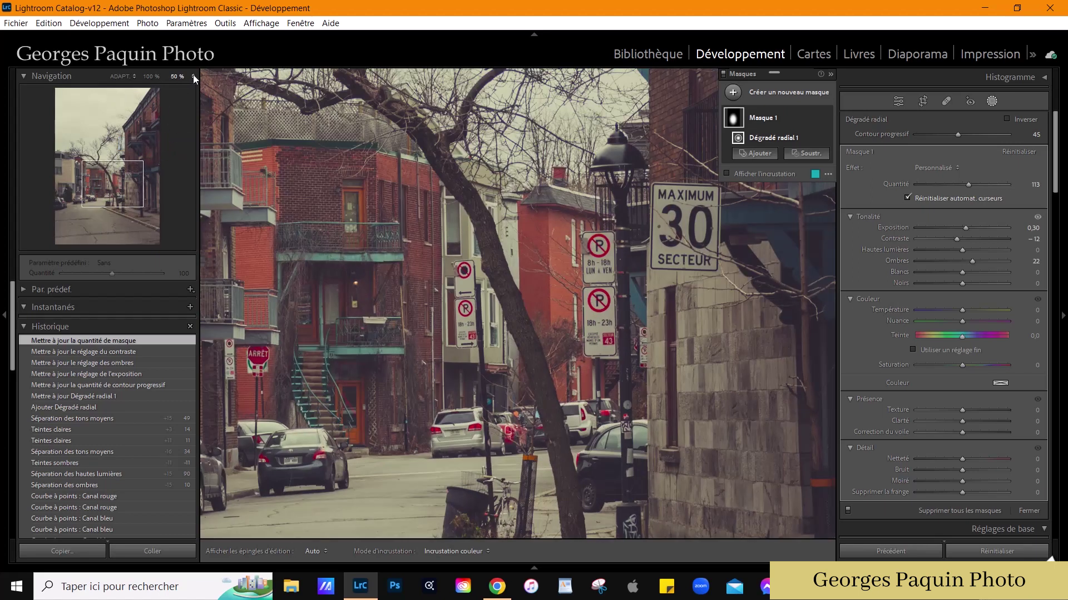
click(193, 77)
click(156, 130)
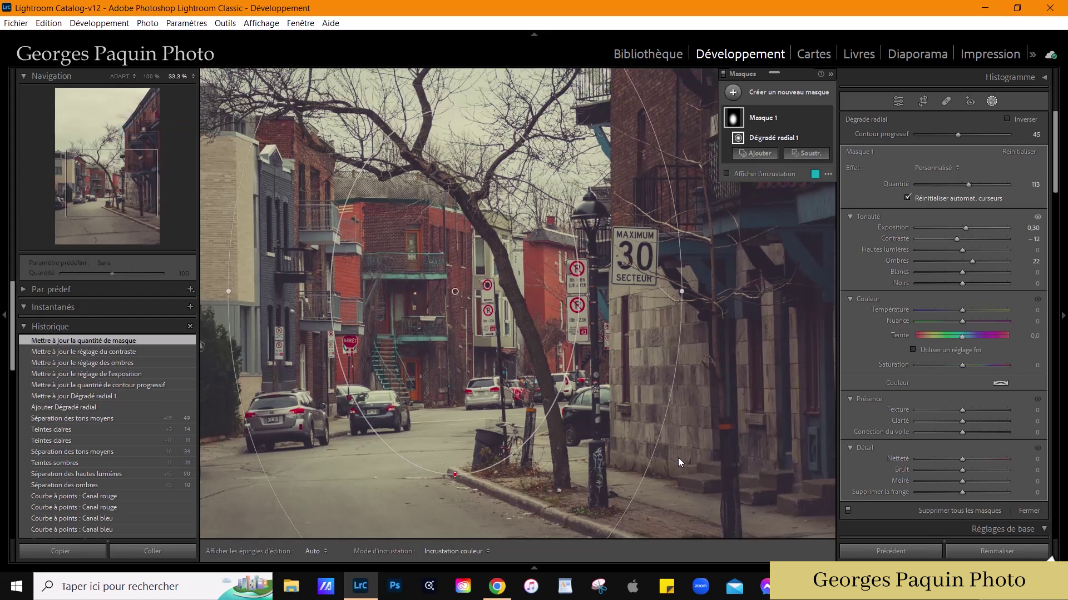
Turn the radial mask overlay on, off, and back on to show its coverage
click(785, 175)
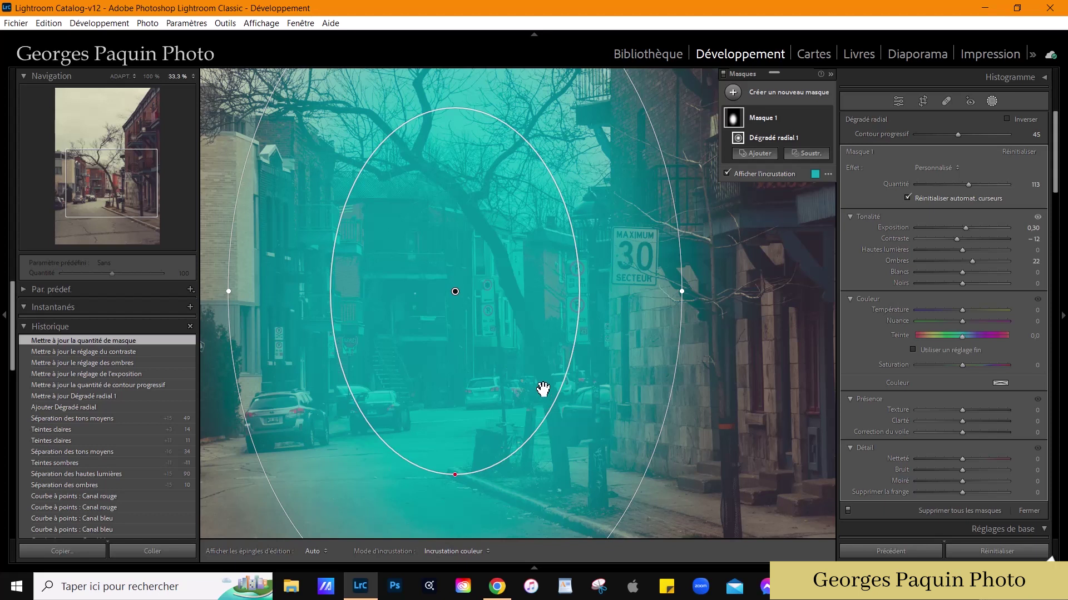
click(755, 173)
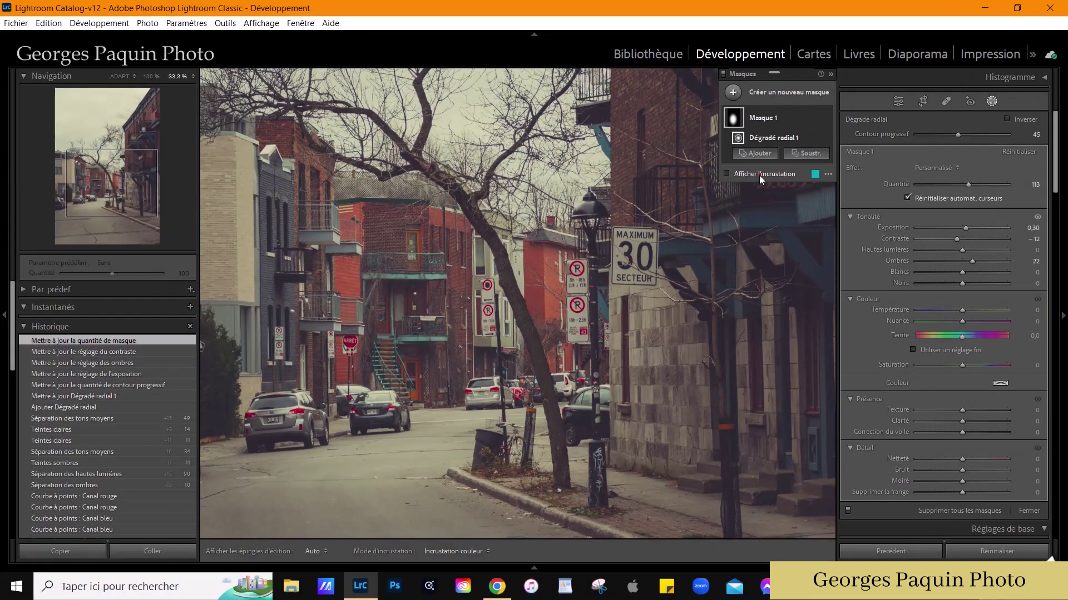
click(759, 174)
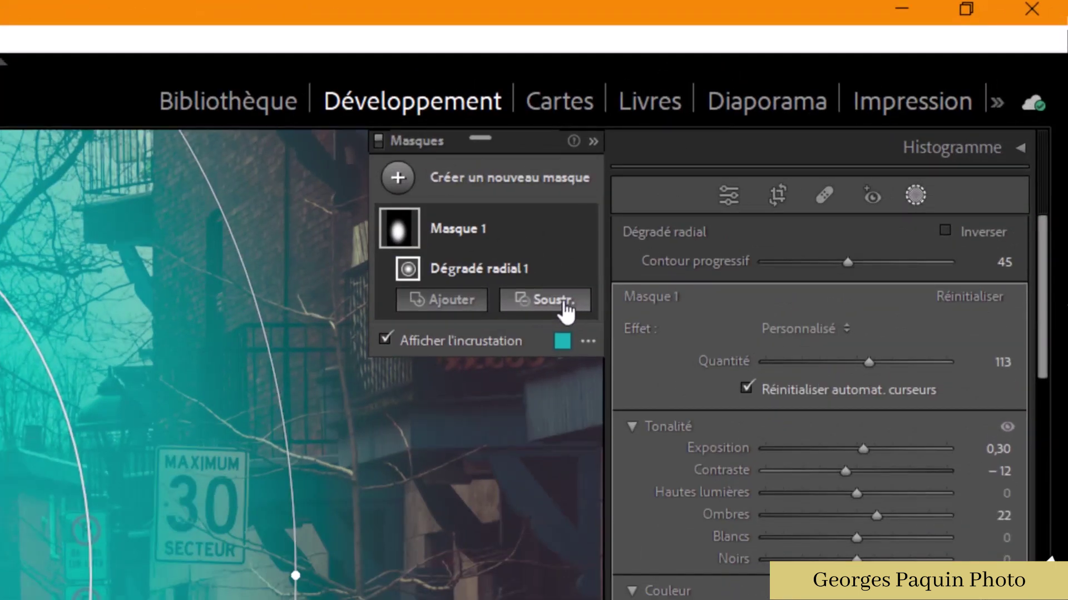
Subtract a 0–23 luminance range from Masque 1 so the bright sky is excluded
click(706, 228)
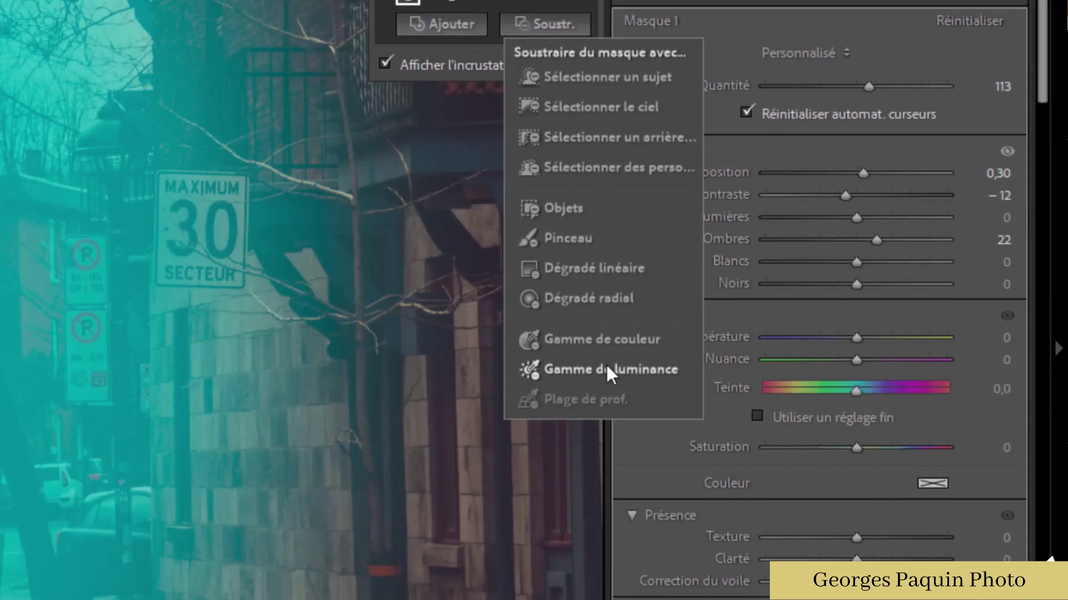
click(608, 369)
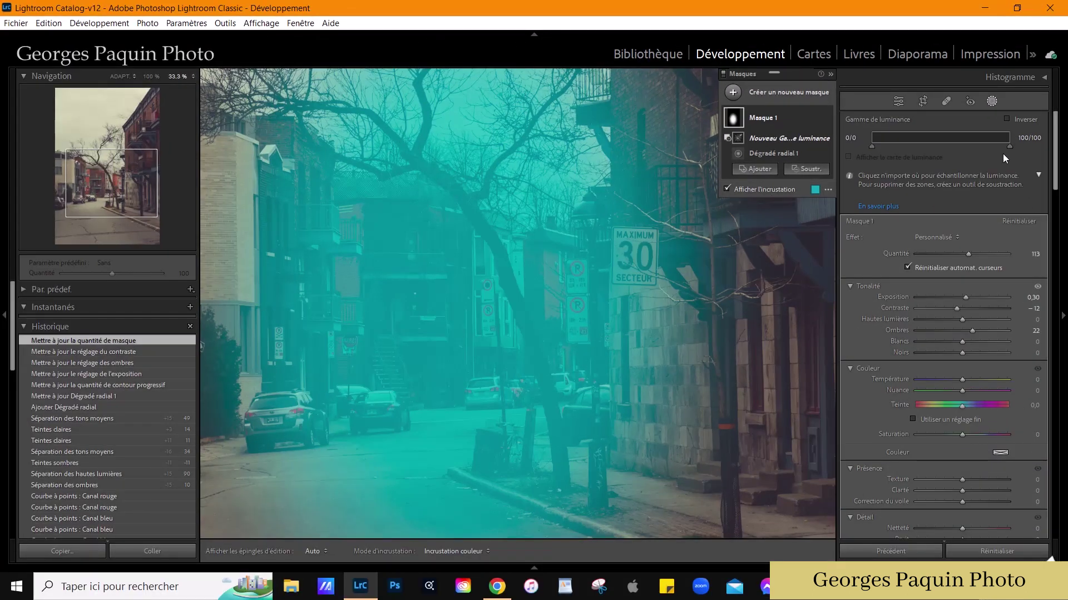
mouse_move(1009, 147)
mouse_down()
mouse_move(924, 147)
mouse_move(892, 170)
mouse_move(888, 146)
mouse_move(903, 149)
mouse_move(893, 138)
mouse_up()
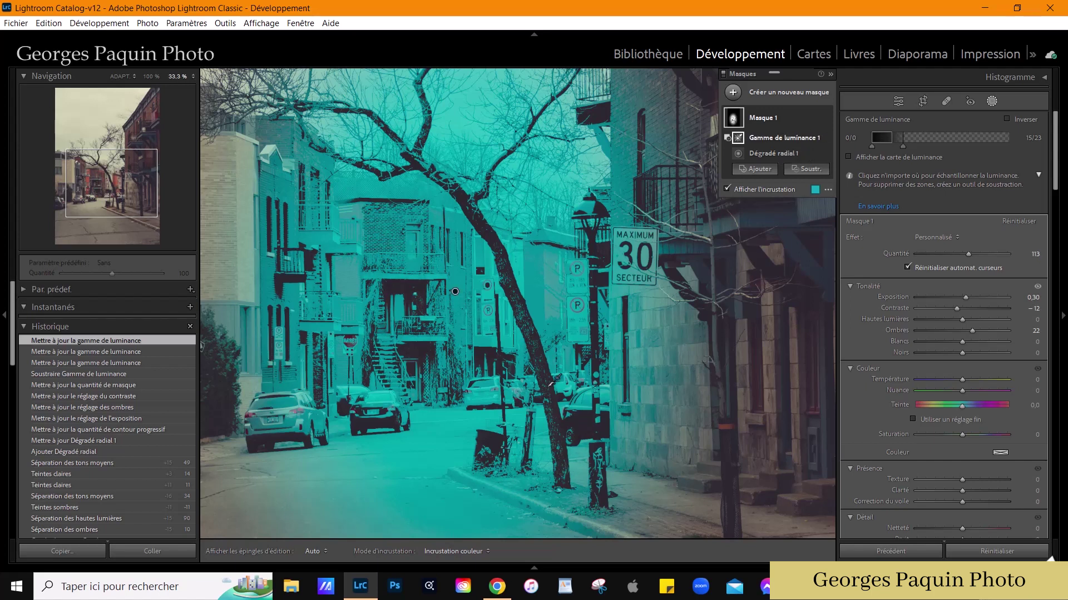
click(127, 79)
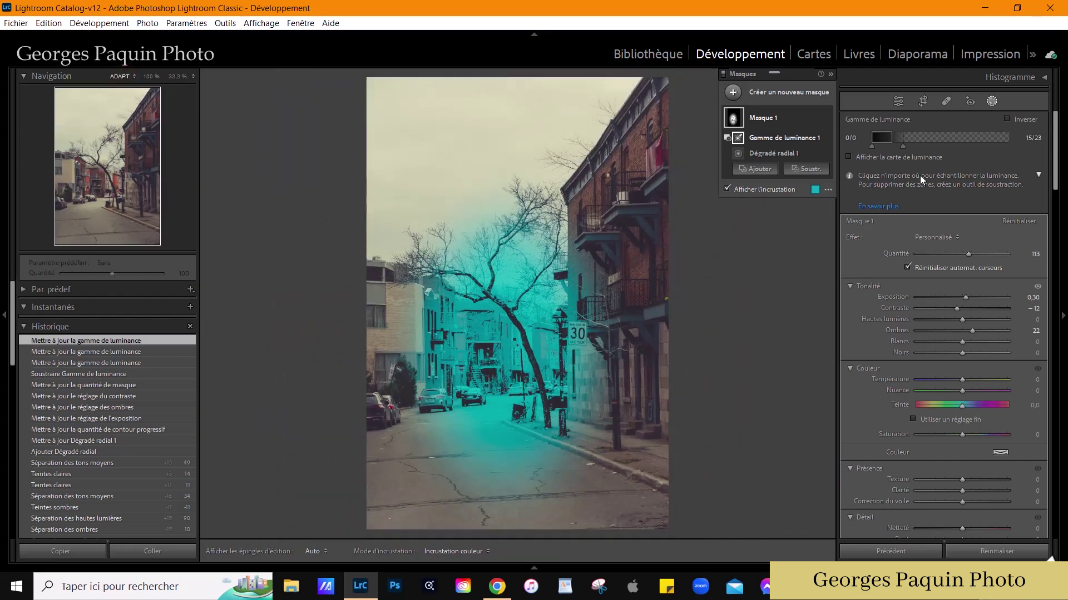
click(789, 191)
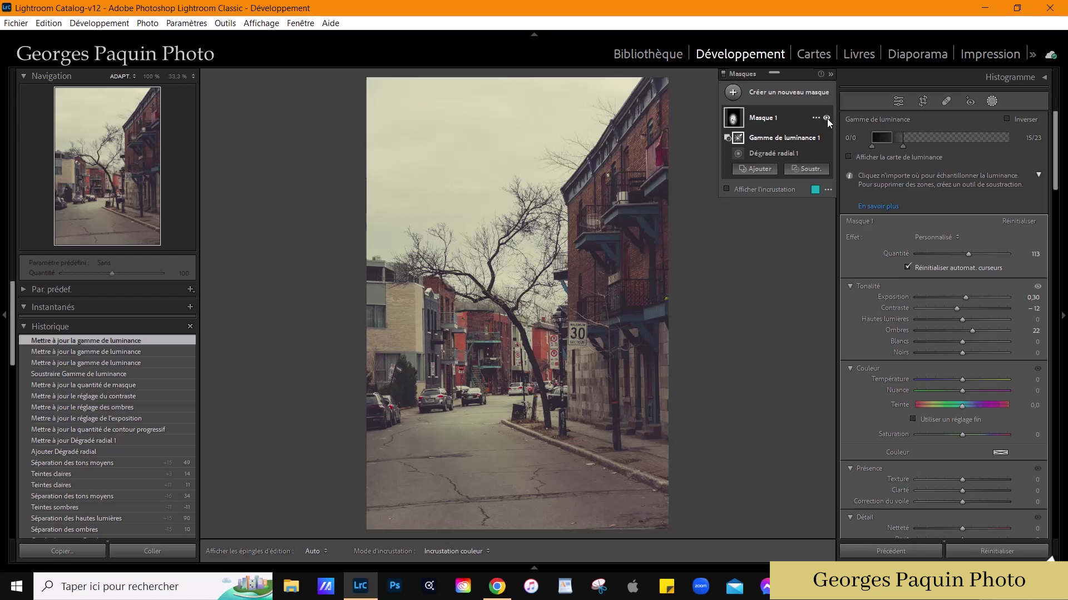
click(826, 118)
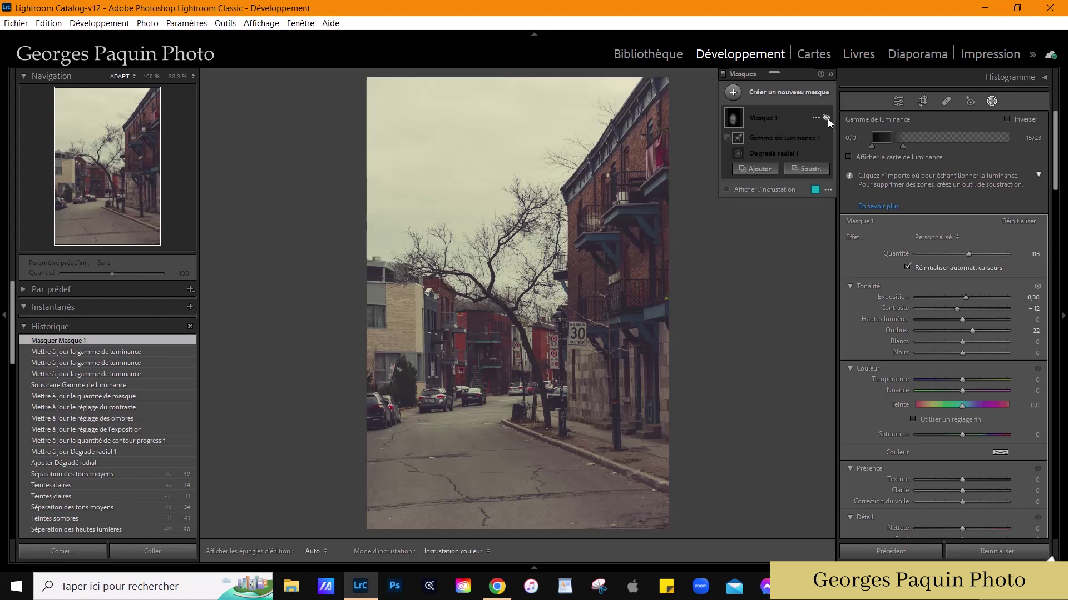
click(827, 118)
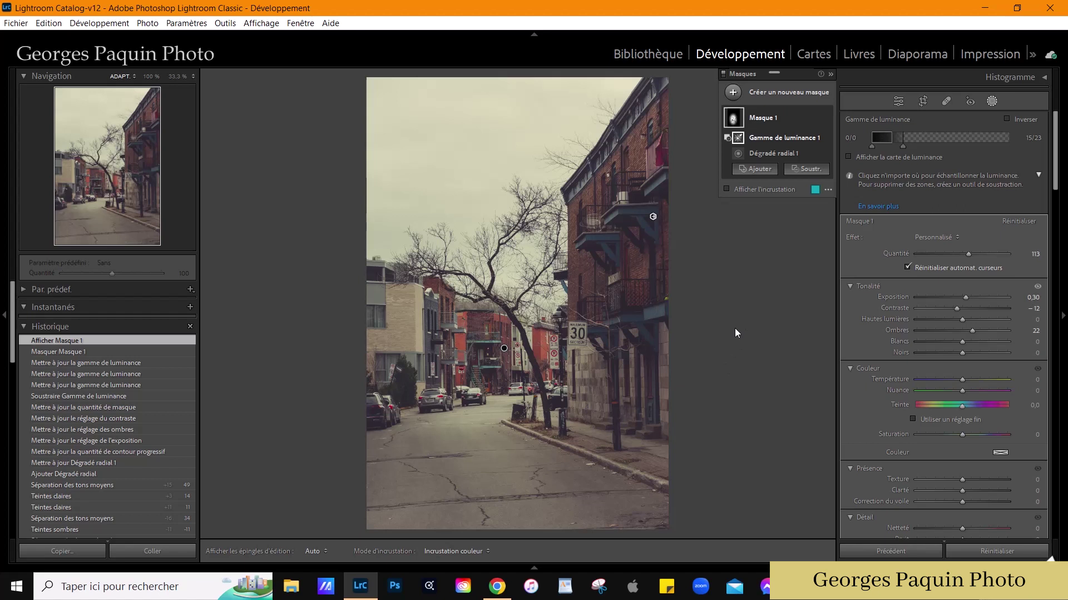
Add an inverted radial gradient shaped around the tree and street, with the mask overlay hidden
click(733, 93)
click(813, 225)
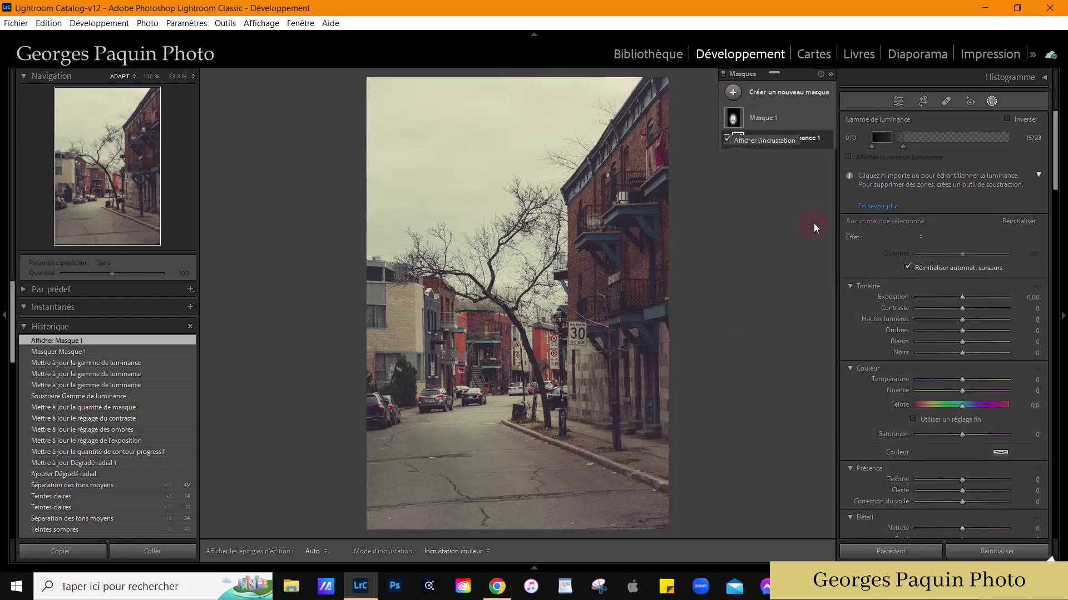
click(1019, 121)
mouse_move(473, 214)
mouse_down()
mouse_move(575, 348)
mouse_move(641, 499)
mouse_up()
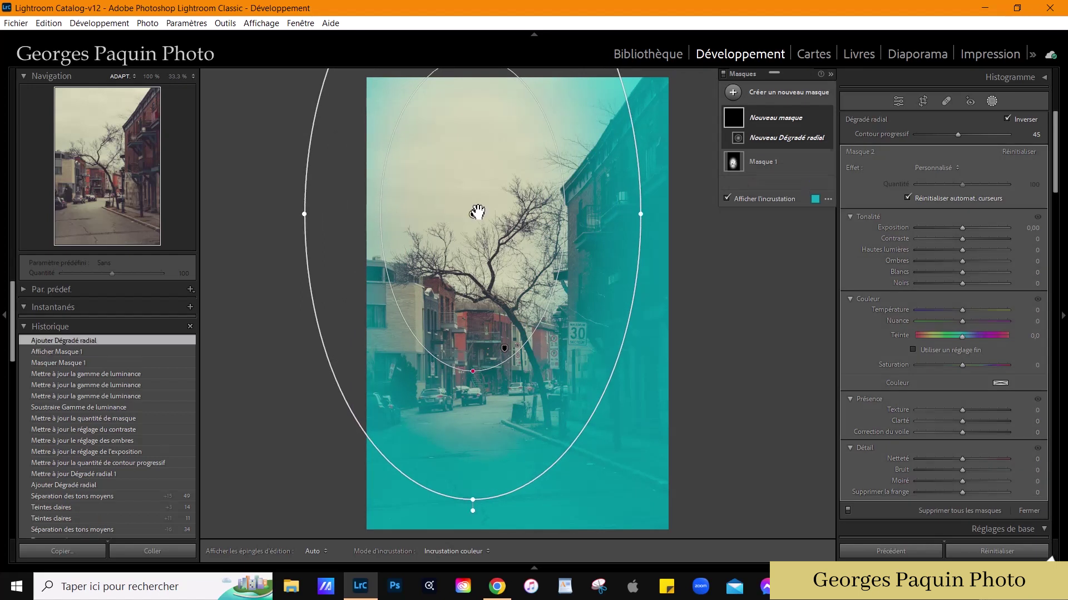
drag(477, 212, 512, 338)
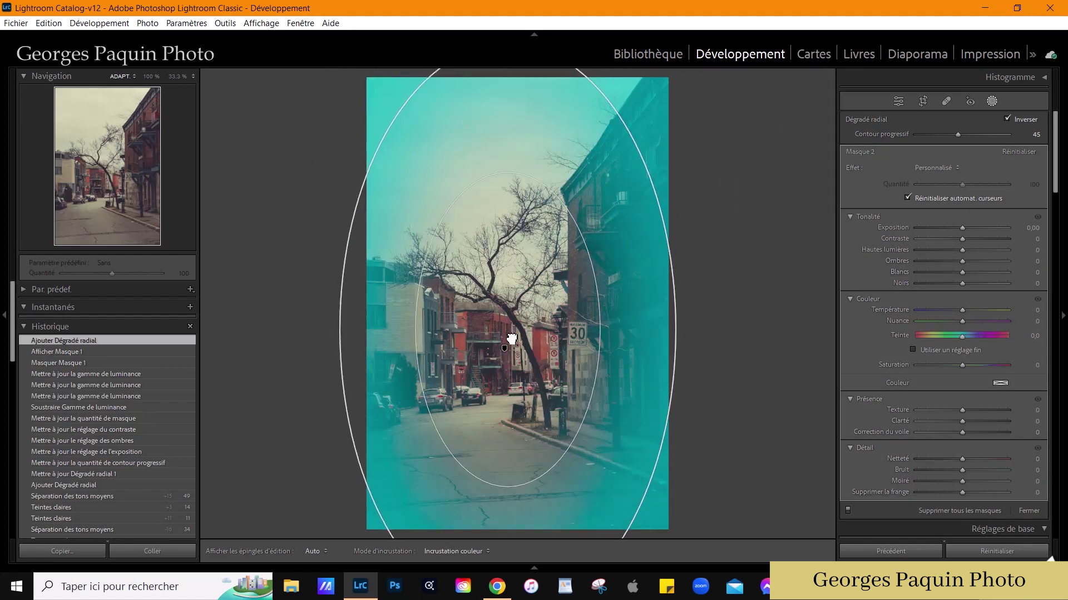
drag(680, 332, 692, 329)
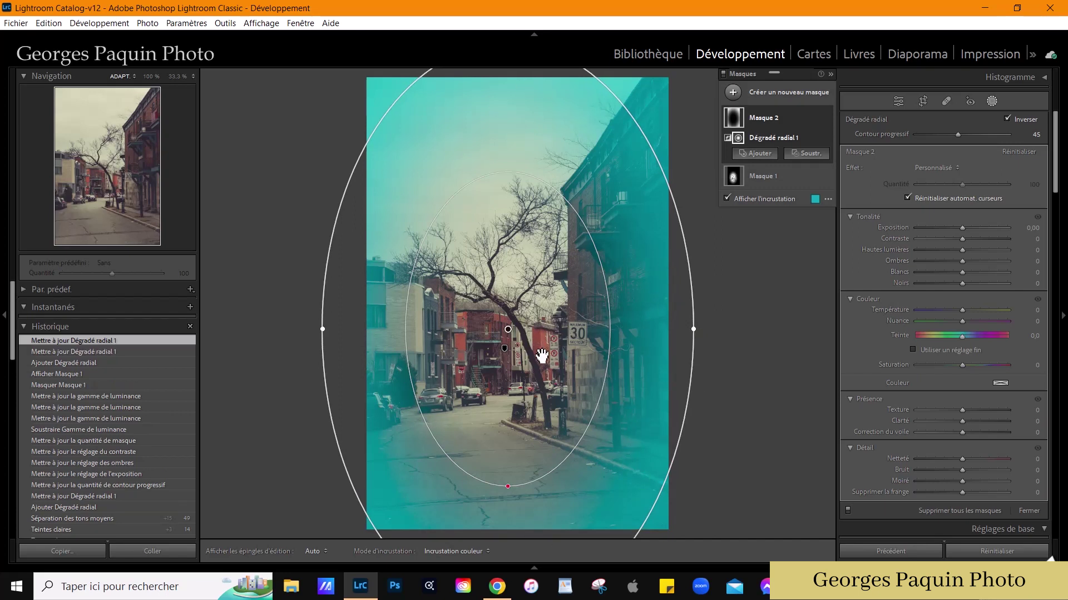
drag(542, 356, 575, 389)
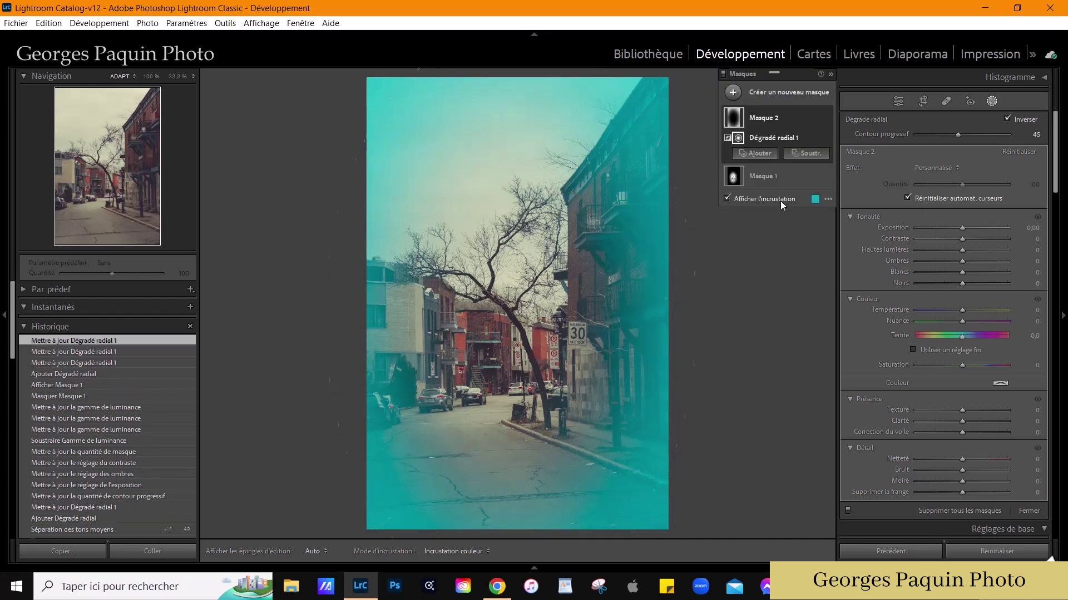
click(780, 200)
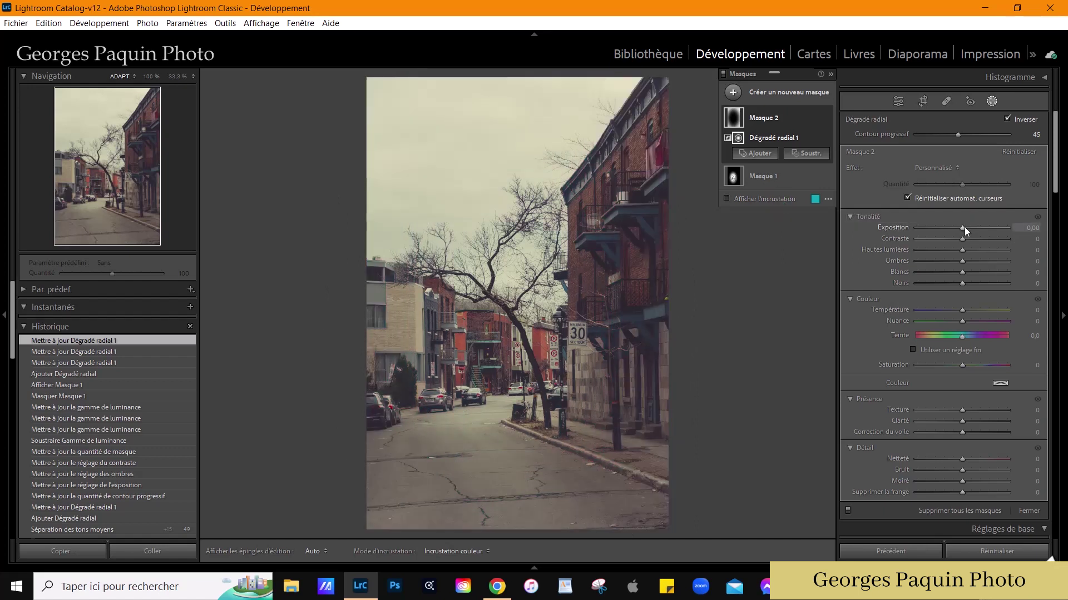
Set Masque 2 to Exposure −0.90, Shadows 13, Blacks −7, compare it, then close masking
drag(964, 227, 962, 229)
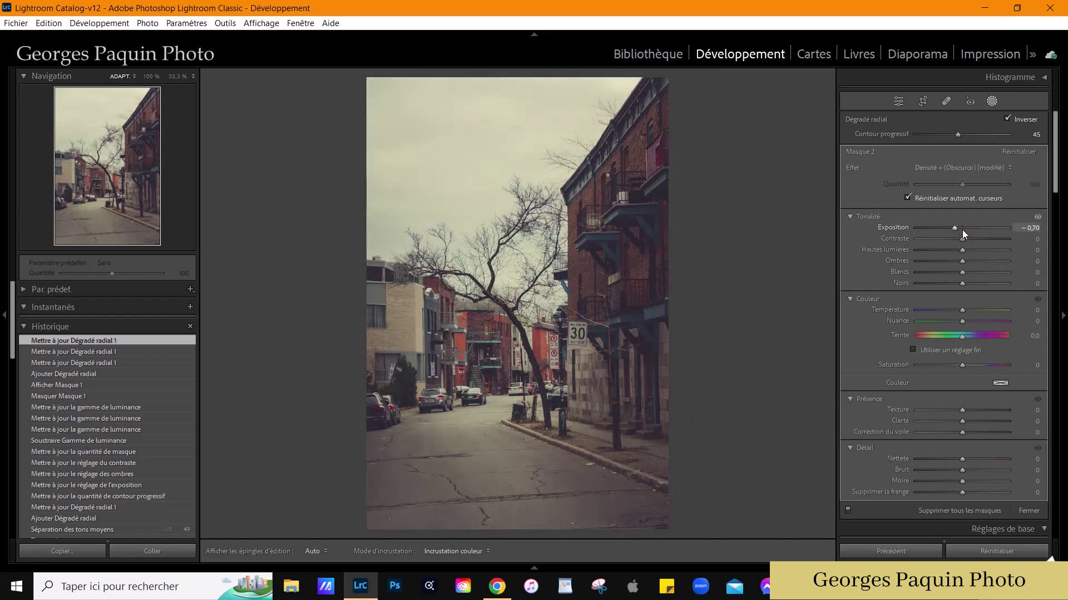
key(Down)
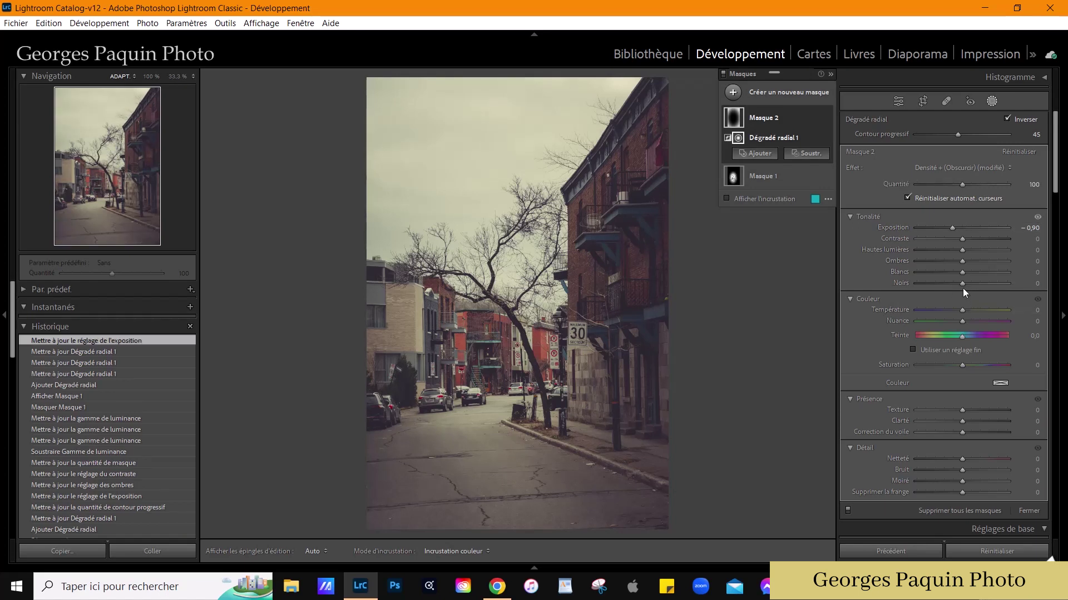
click(963, 285)
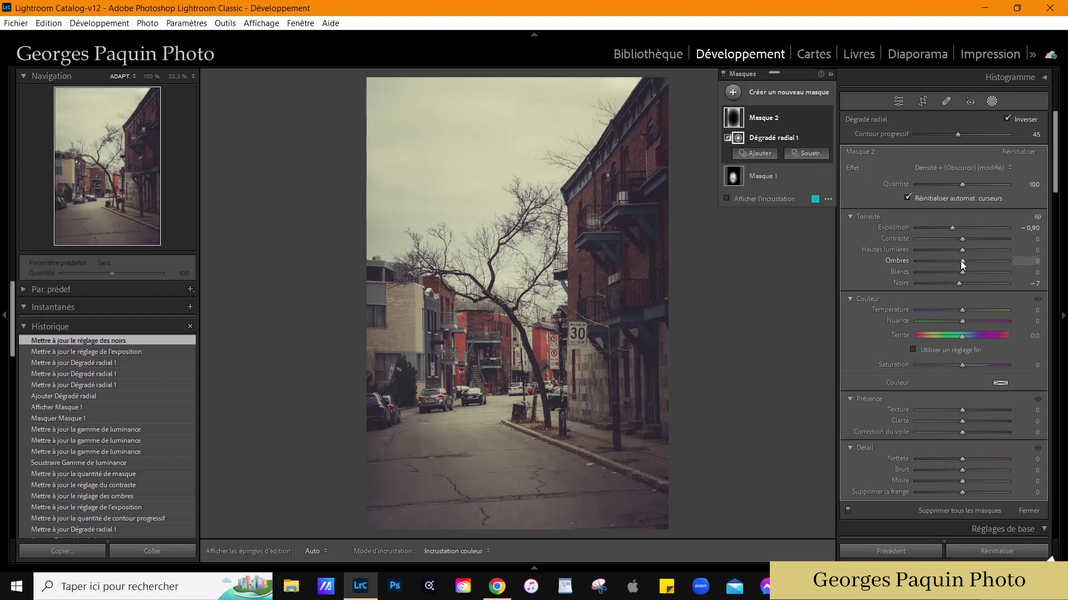
drag(962, 261, 969, 262)
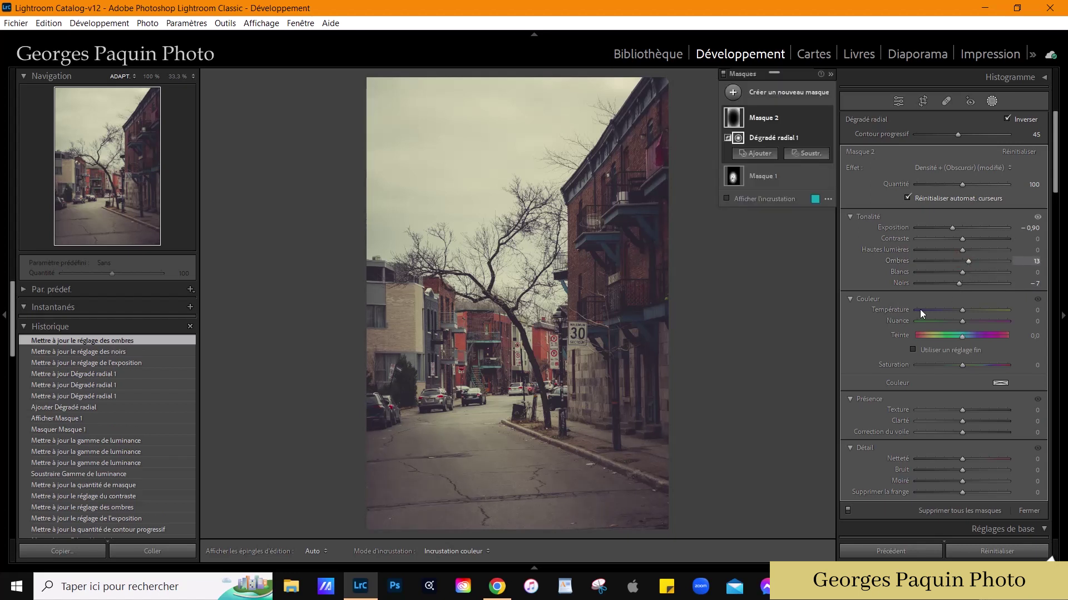
mouse_move(776, 118)
click(826, 118)
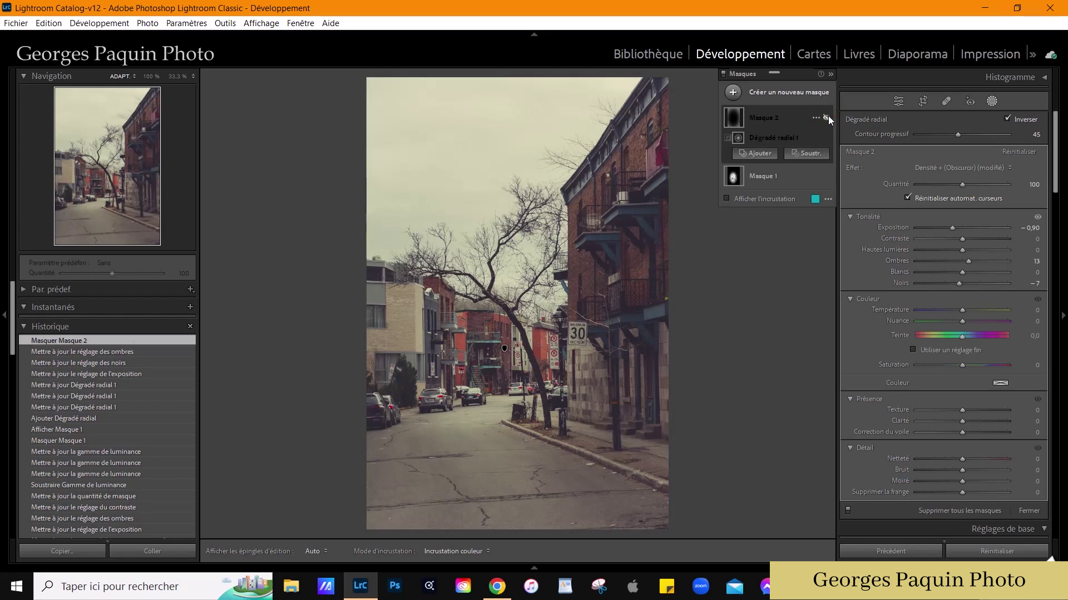
click(826, 118)
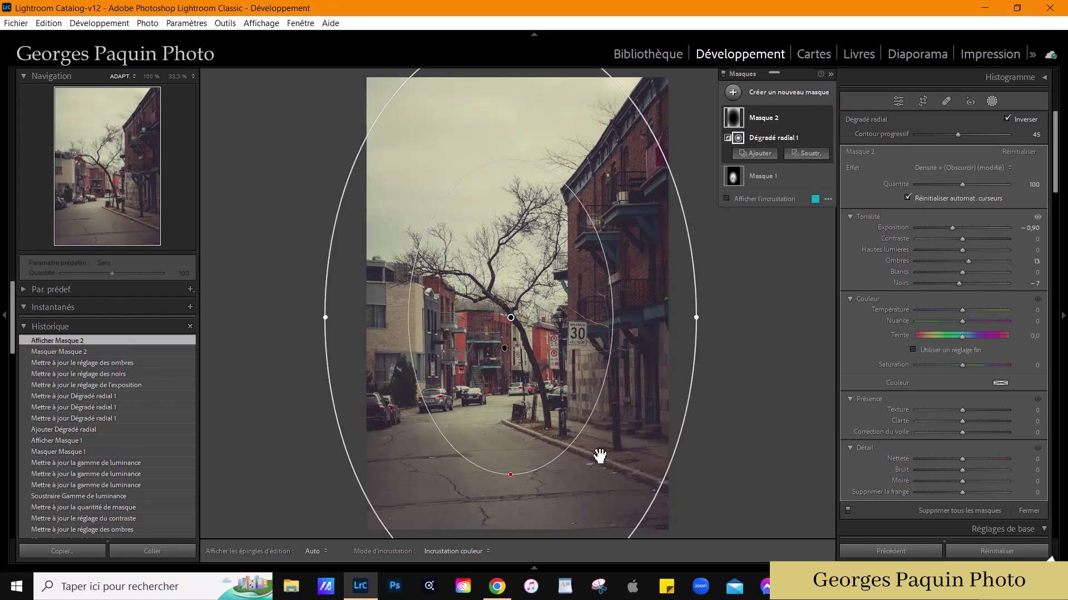
mouse_move(350, 335)
click(898, 102)
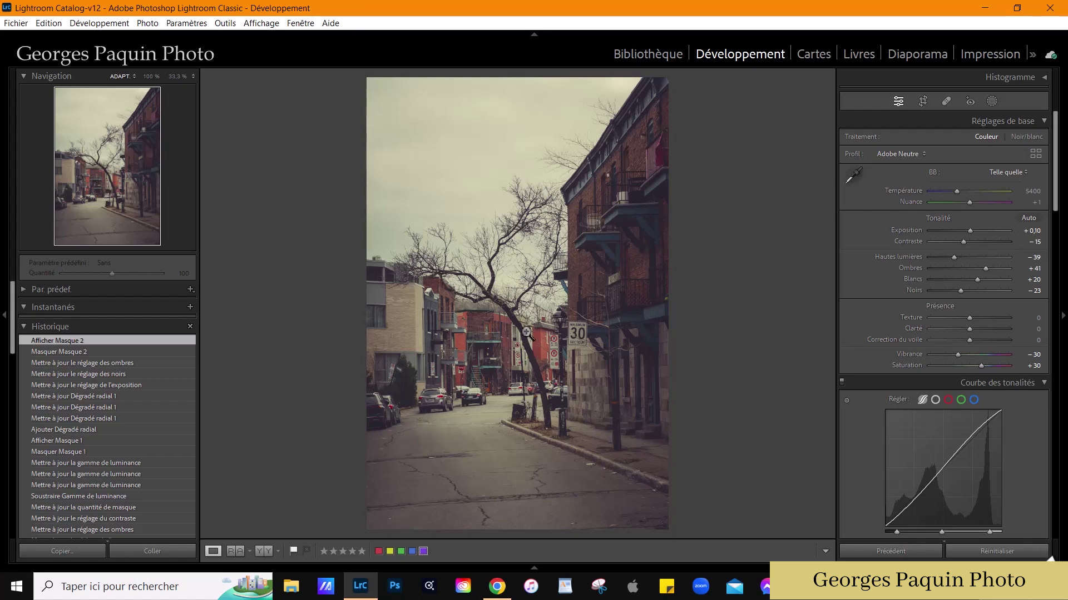
Crop to the 4 x 5 / 8 x 10 ratio, framing the tree and the street
click(922, 101)
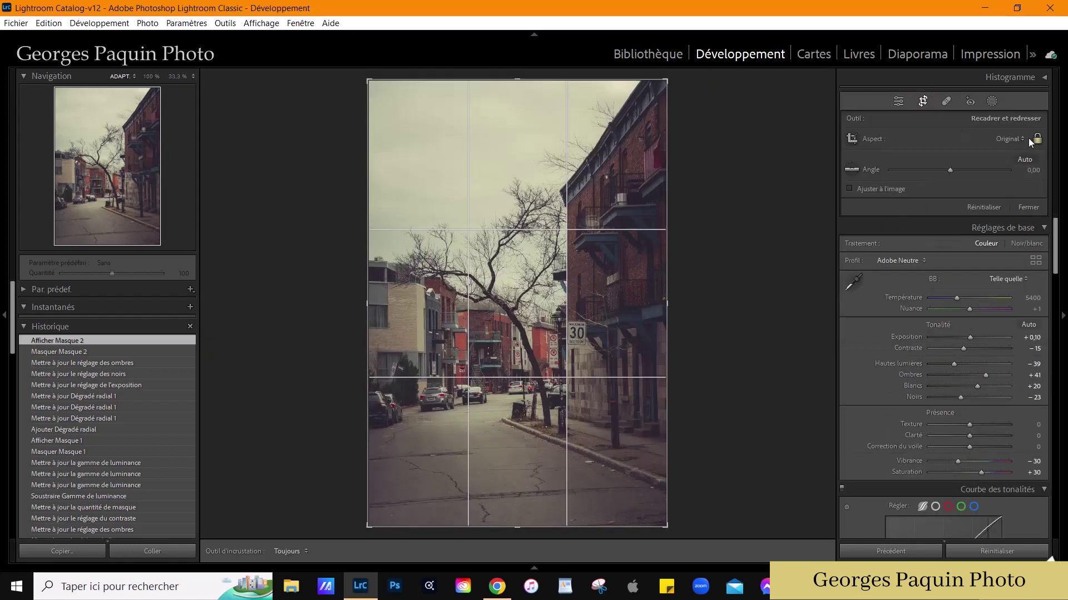
click(1013, 140)
click(879, 211)
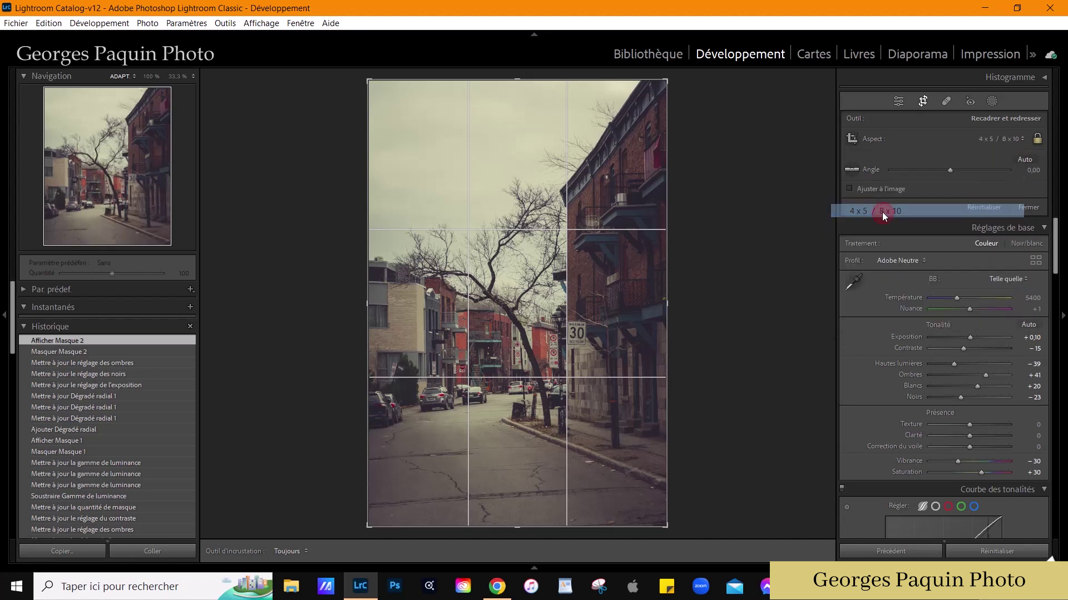
drag(528, 275, 529, 278)
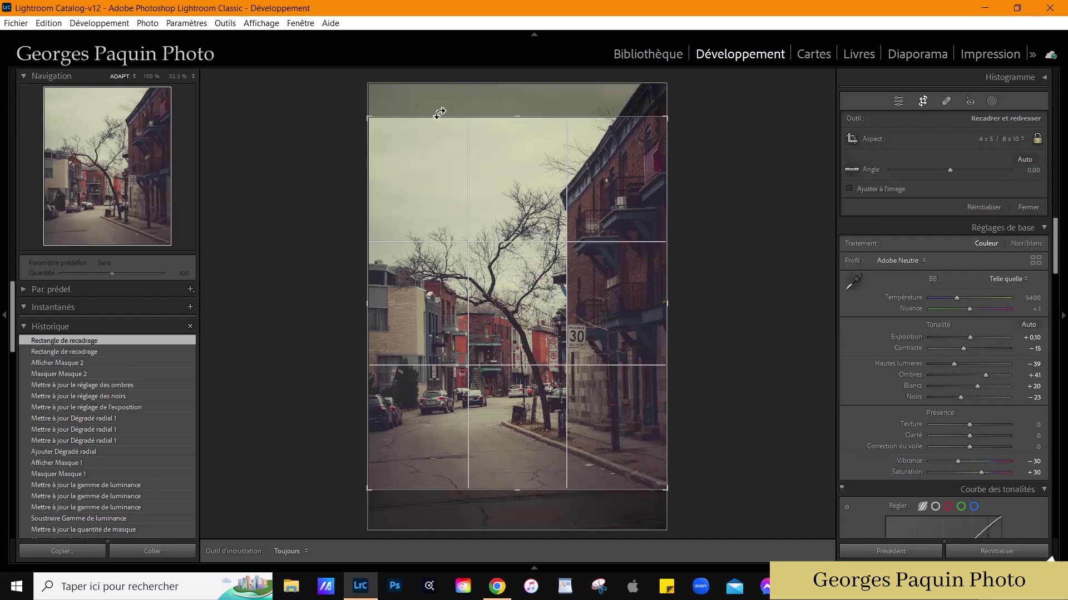
drag(375, 124, 383, 133)
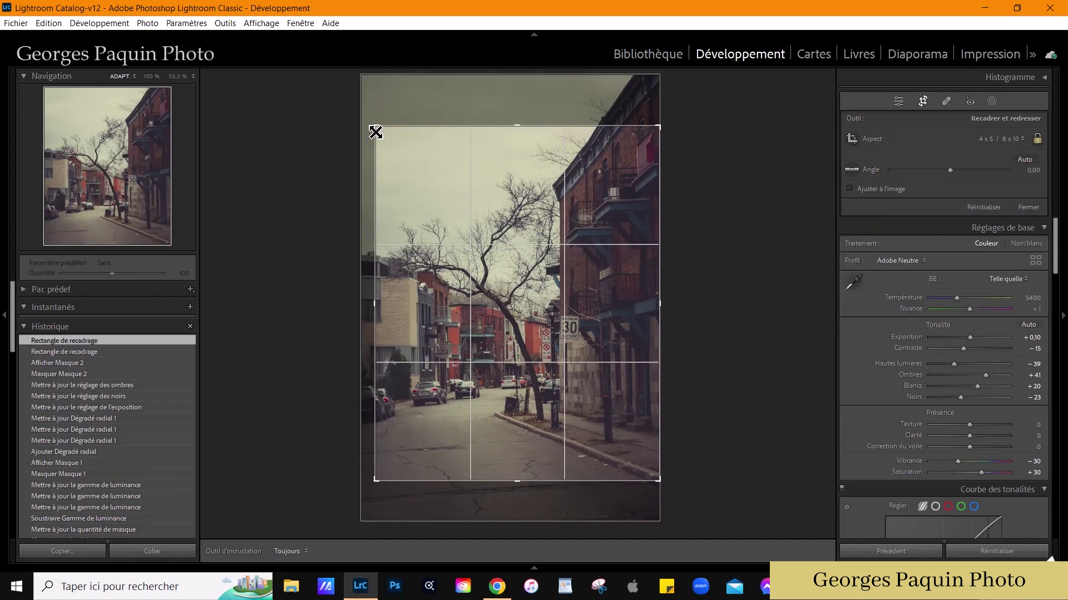
drag(543, 315, 537, 310)
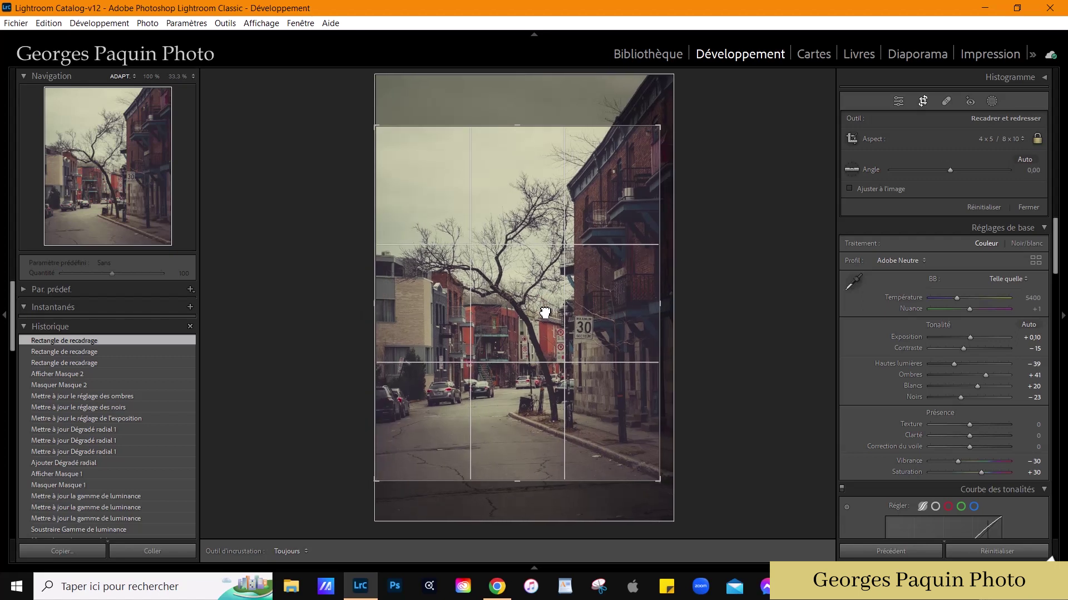
click(1027, 208)
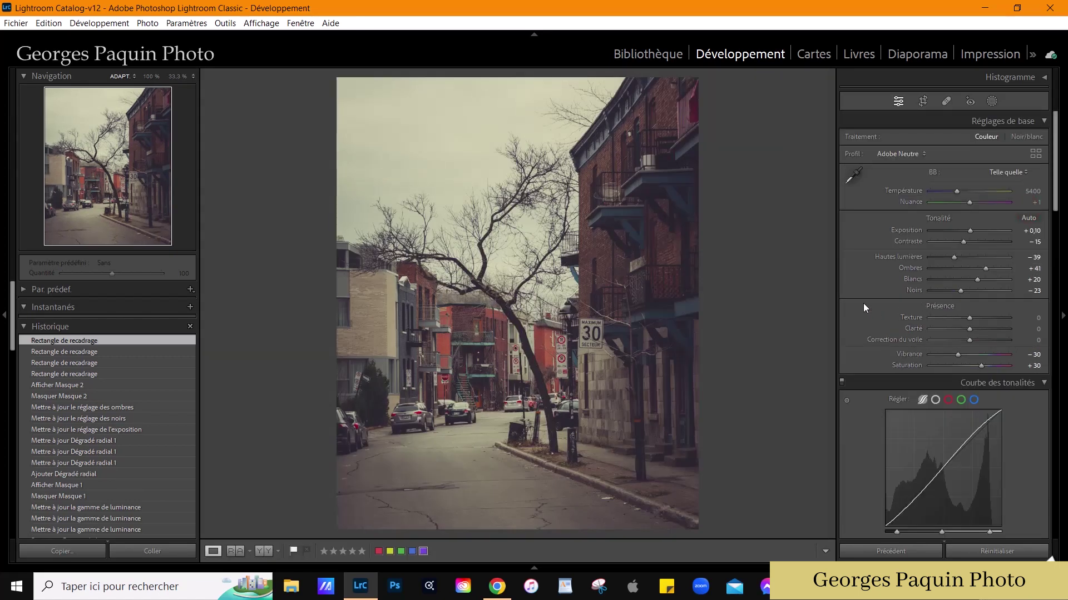
Set the post-crop vignette to Amount −100, Roundness −100 and Midpoint 6
scroll(863, 302, down, 10)
scroll(861, 302, down, 10)
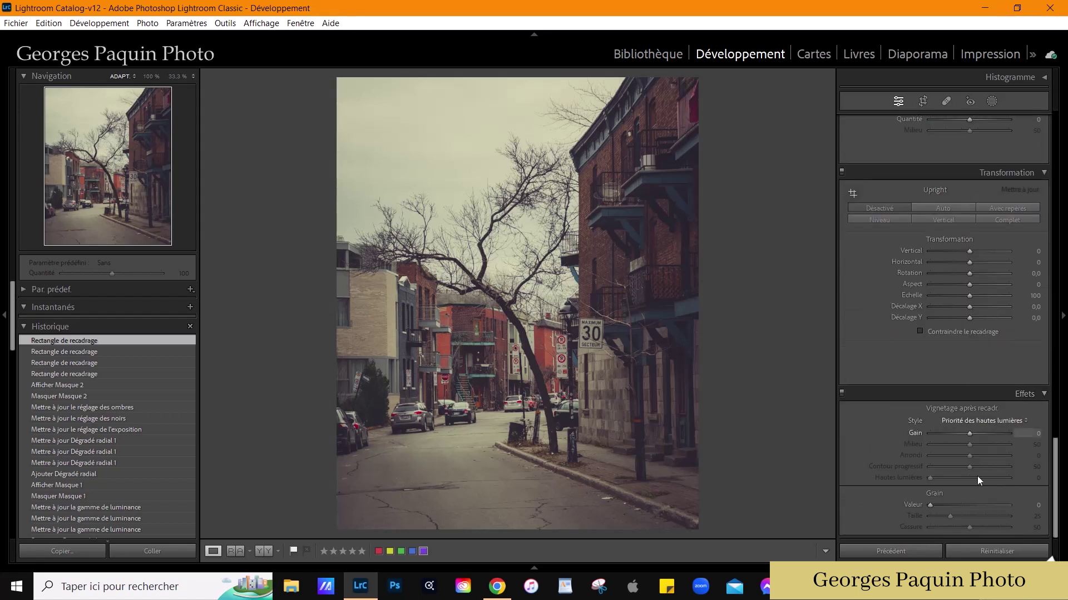
drag(970, 434, 836, 432)
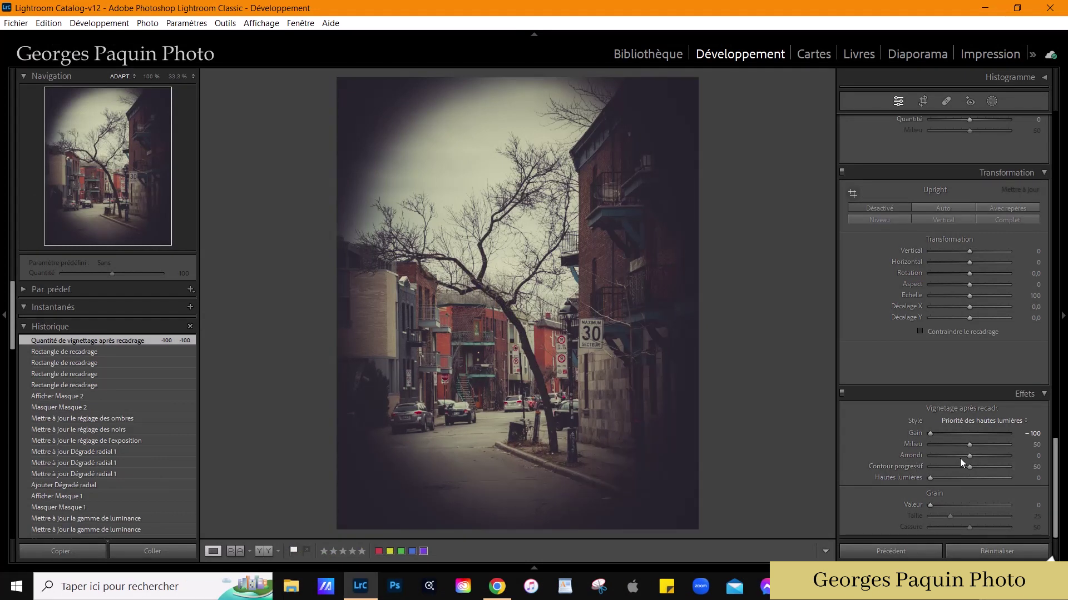
drag(971, 457, 928, 457)
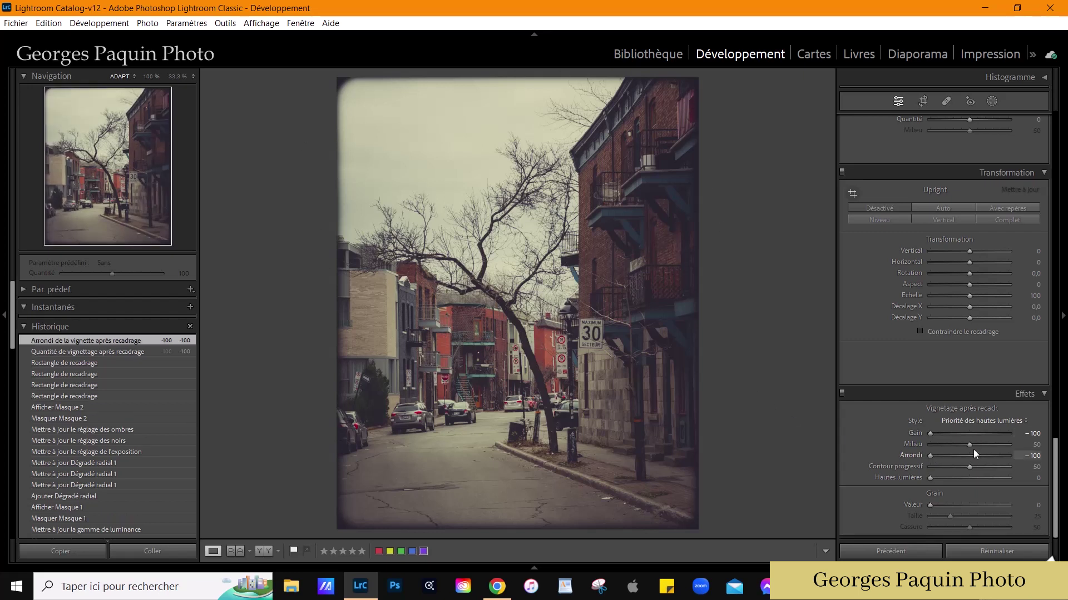
drag(969, 445, 935, 475)
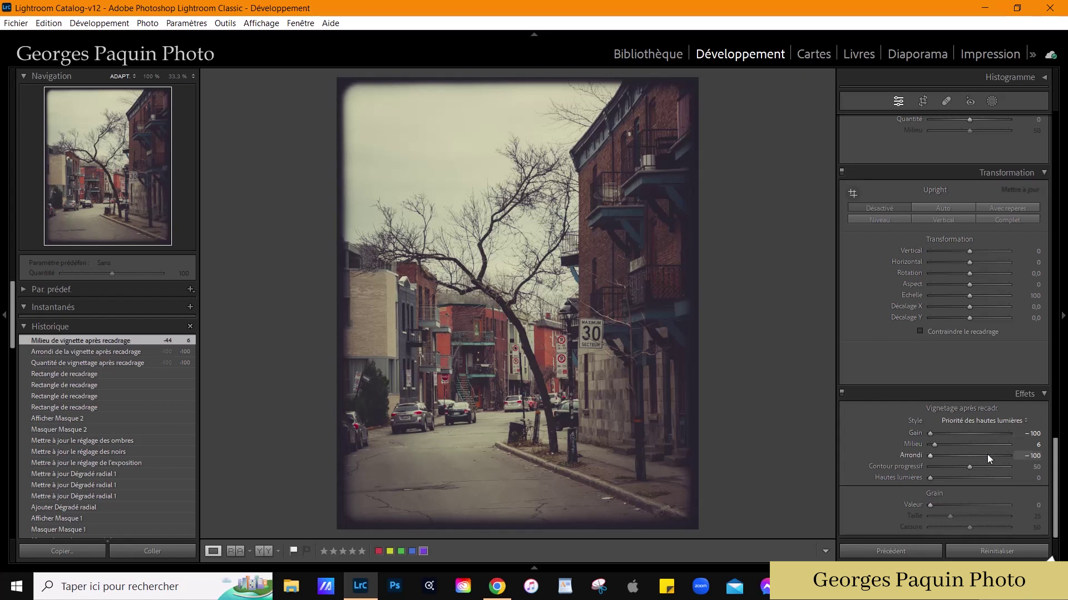
Soften the post-crop vignette to Amount −45, Midpoint 14 and Feather 77
drag(971, 466, 985, 469)
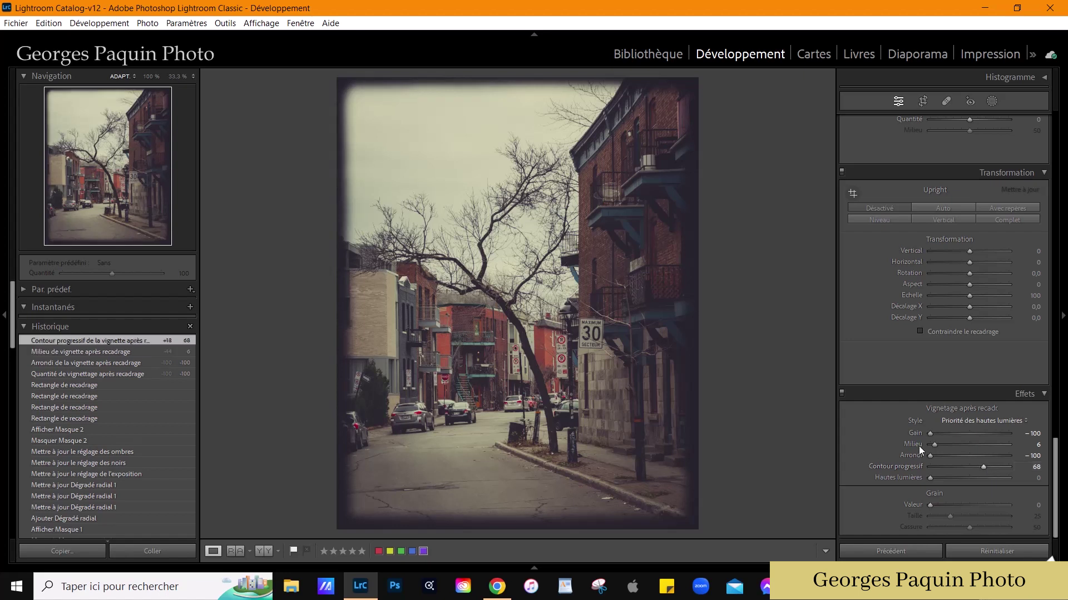
drag(930, 435, 935, 435)
mouse_move(983, 467)
mouse_down()
mouse_move(942, 447)
mouse_move(947, 435)
mouse_move(943, 448)
mouse_move(950, 432)
mouse_up()
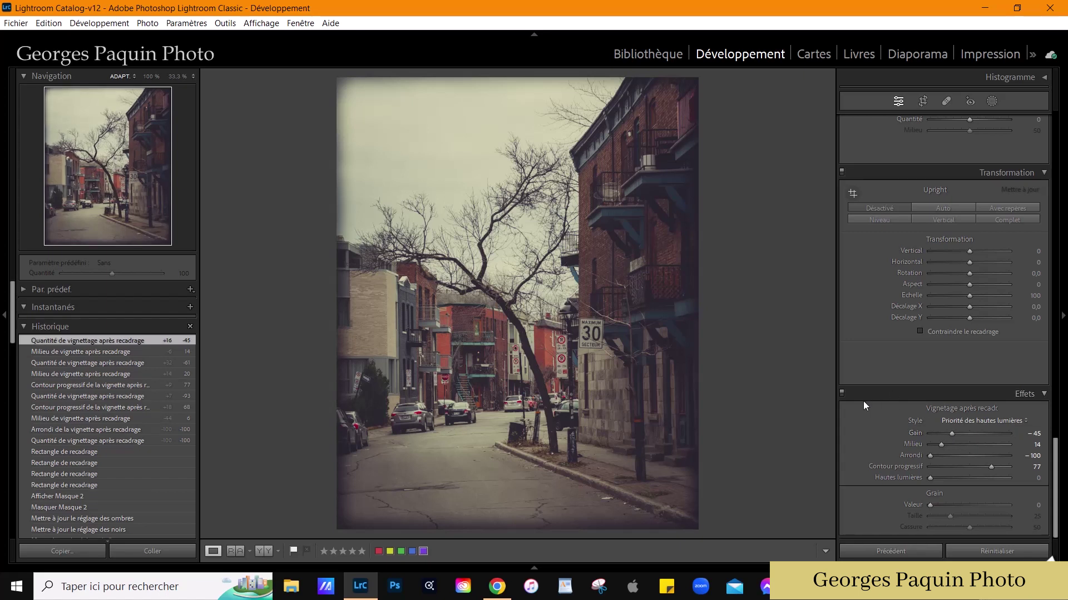